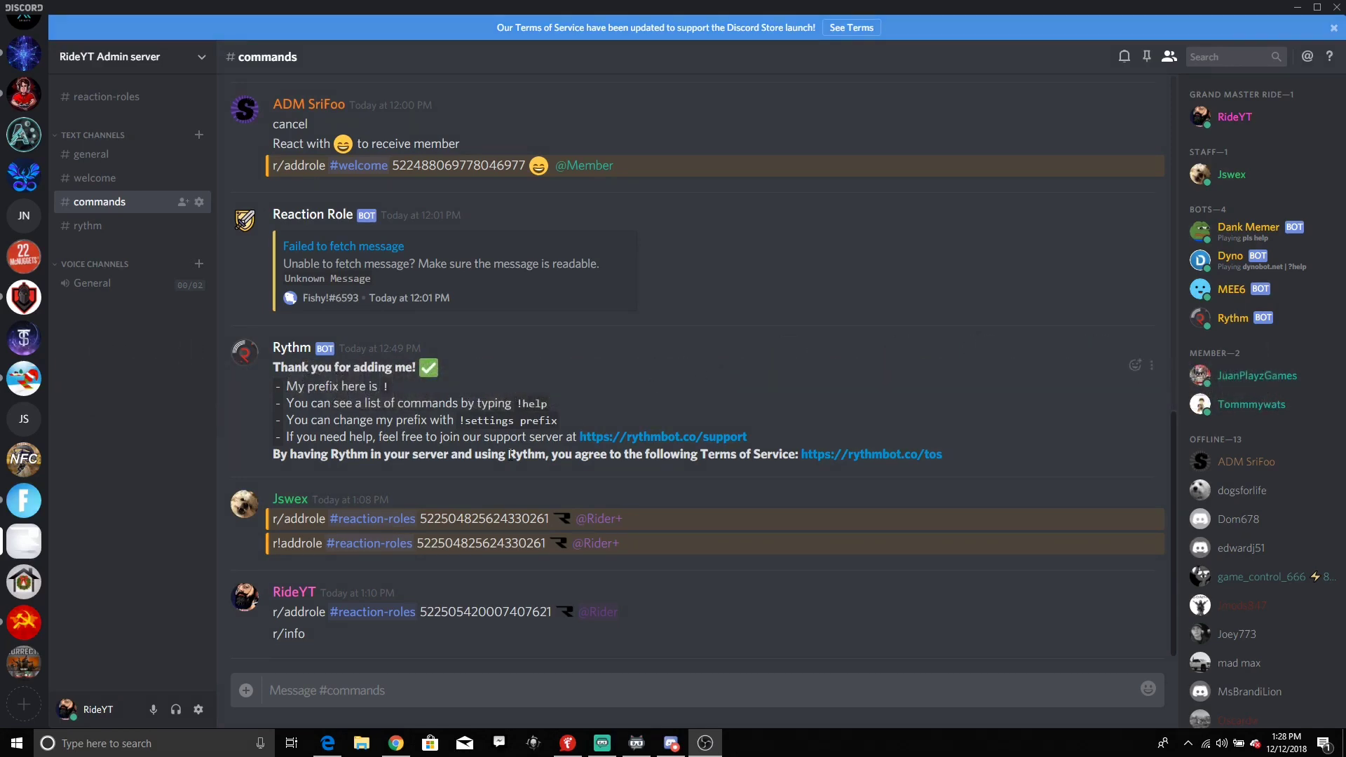
# Start inviting the Reaction Role bot in the browser and pick the target server
pyautogui.scroll(3, 468, 380)
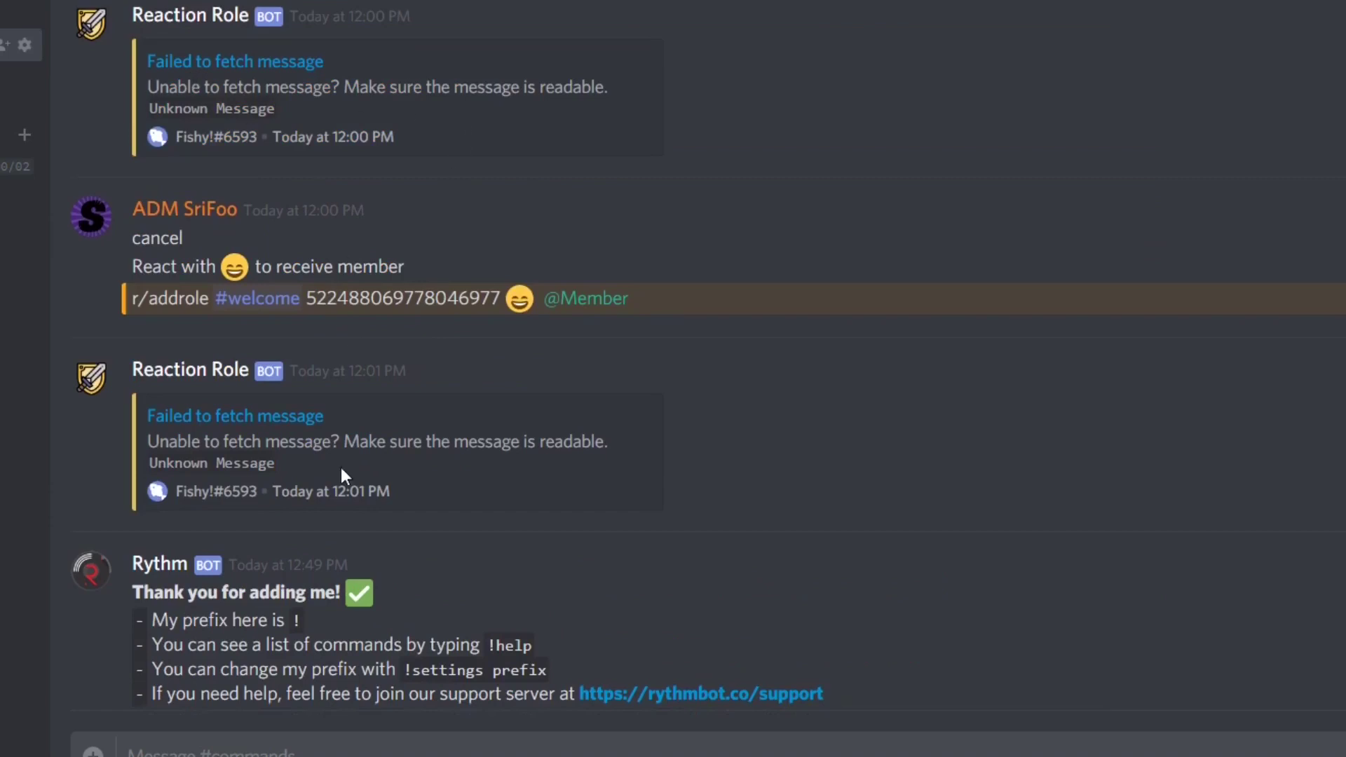
pyautogui.scroll(-3, 351, 339)
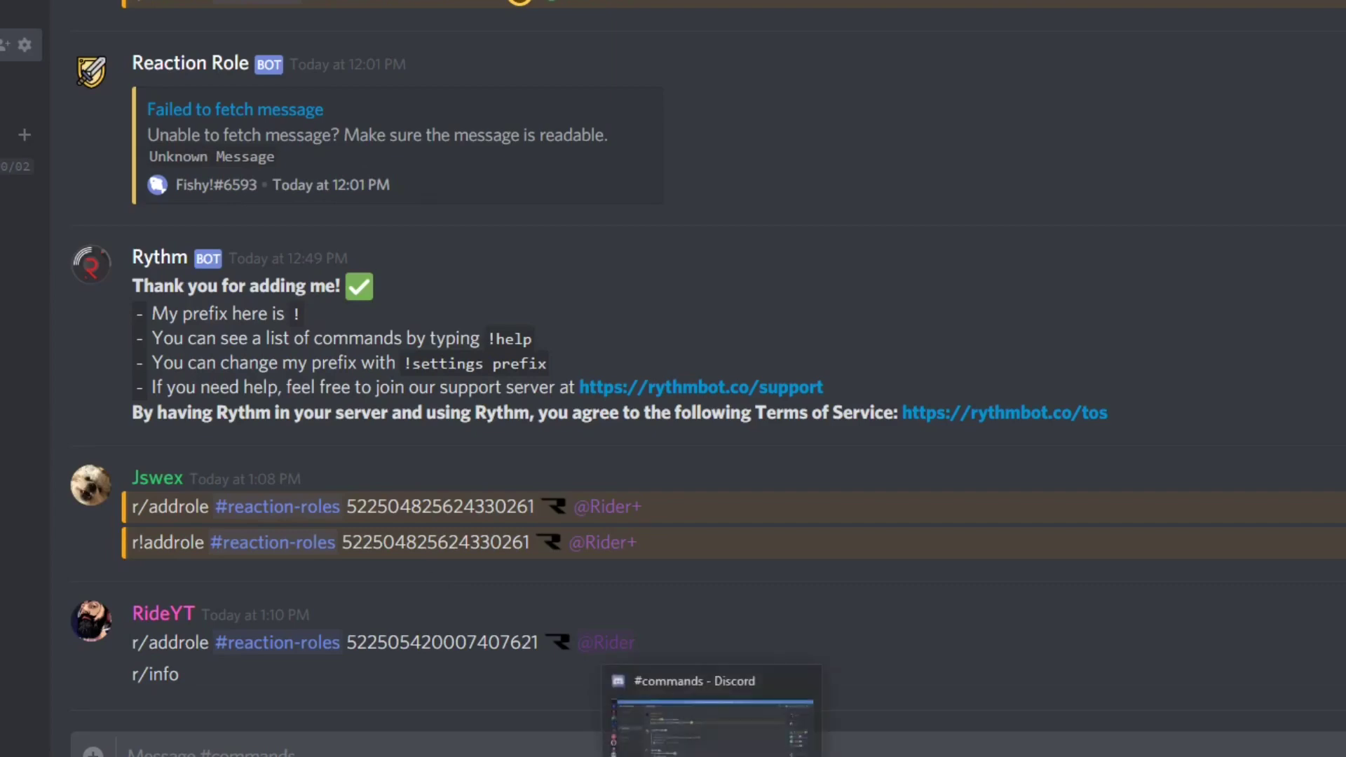
pyautogui.click(313, 753)
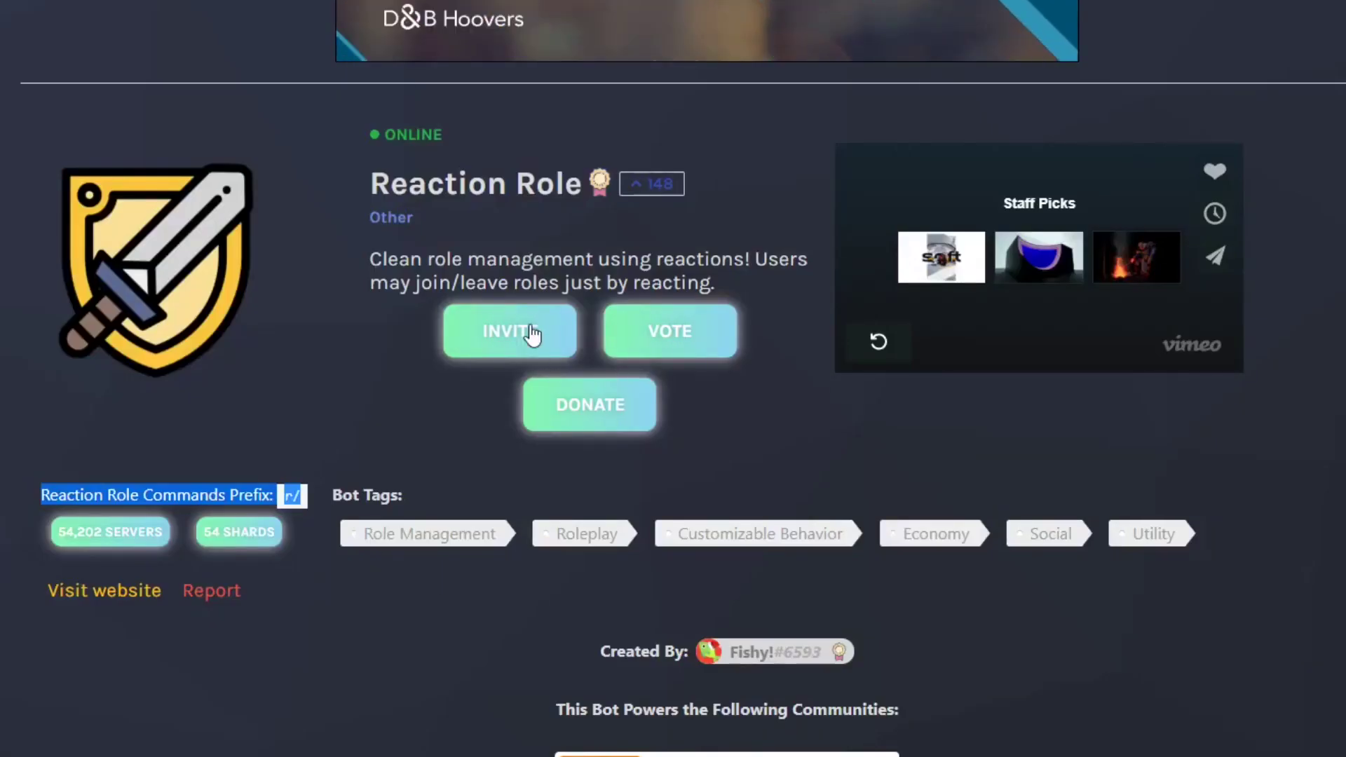
pyautogui.click(484, 338)
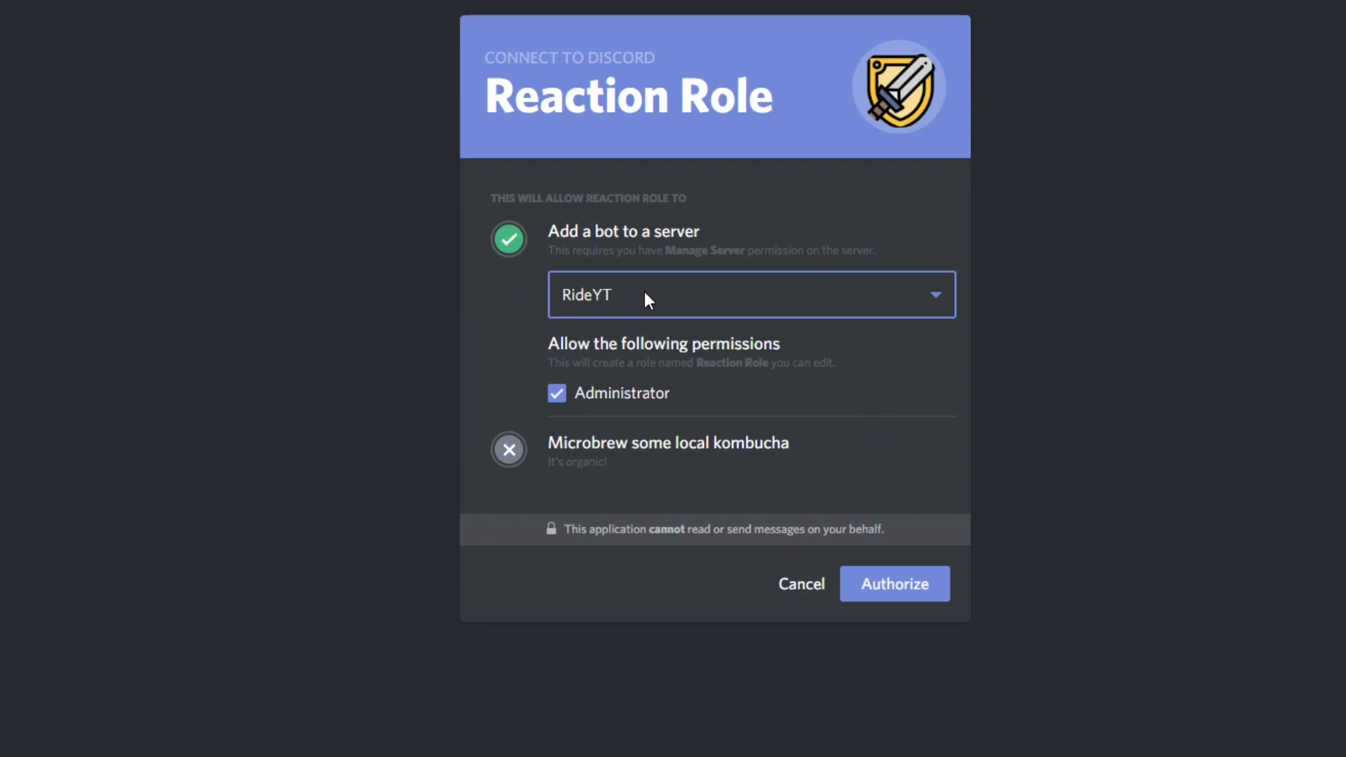
pyautogui.click(645, 291)
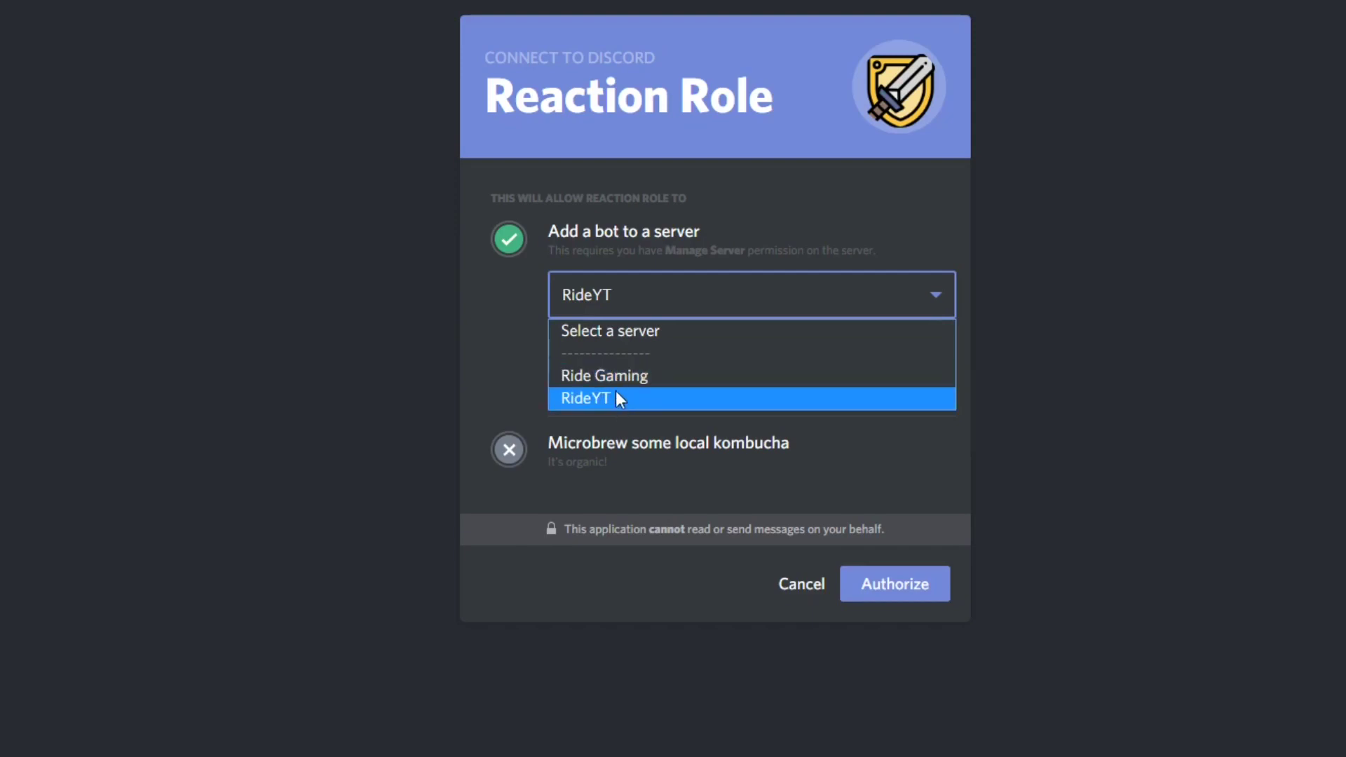
pyautogui.click(563, 444)
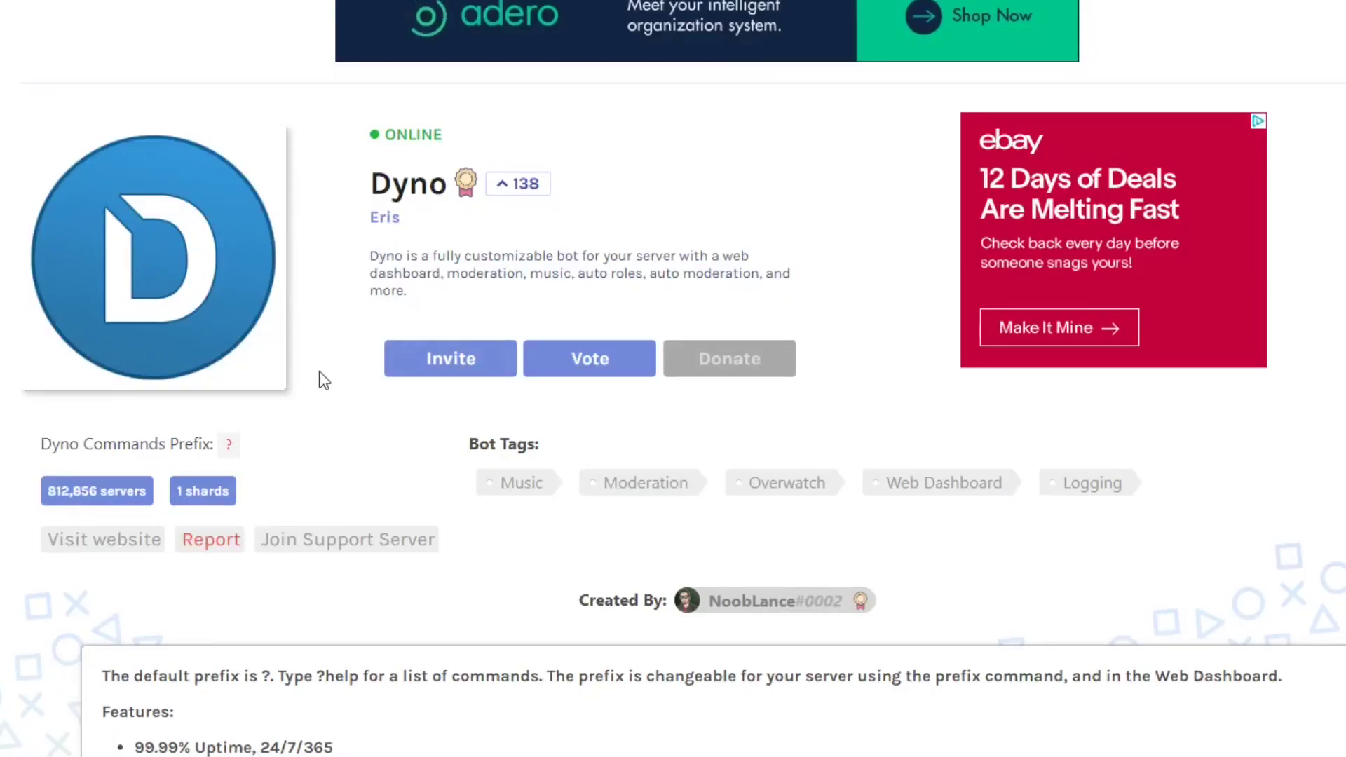
pyautogui.click(447, 360)
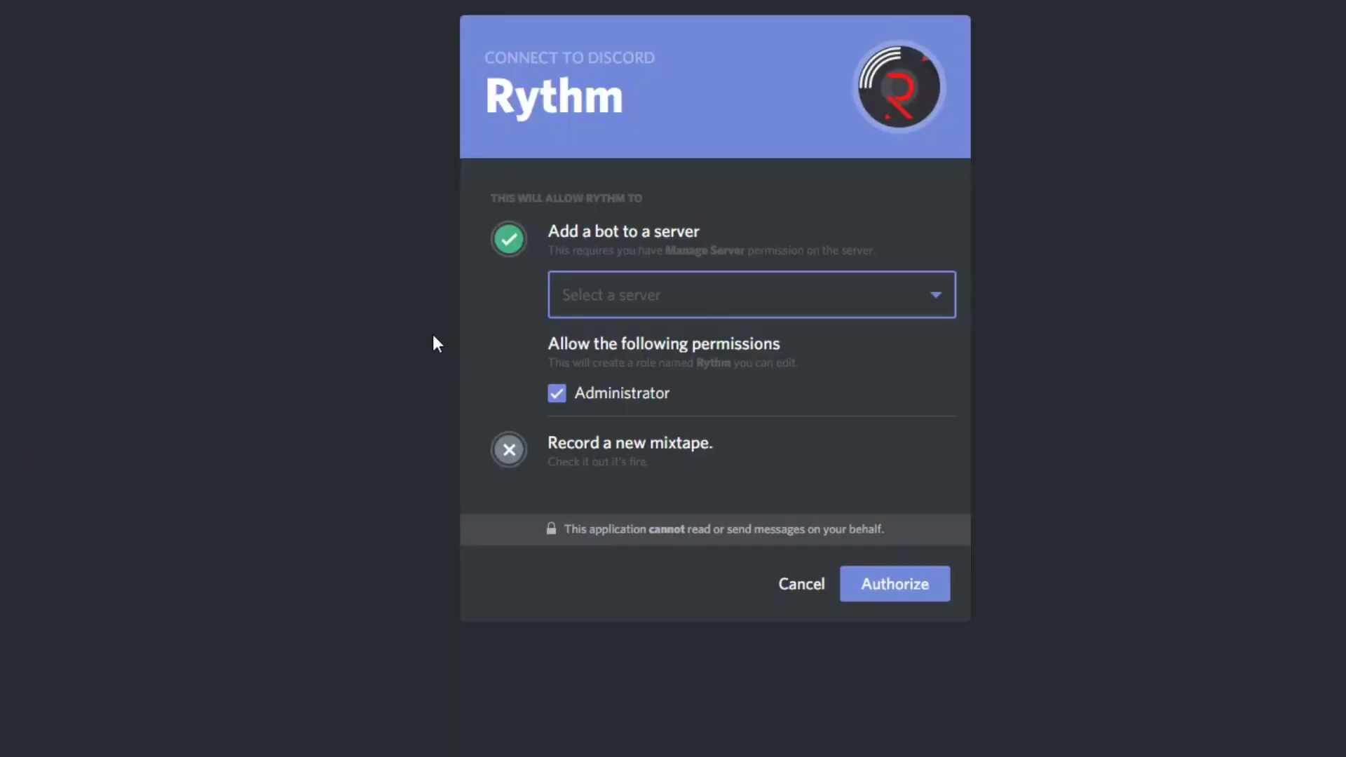
pyautogui.click(607, 284)
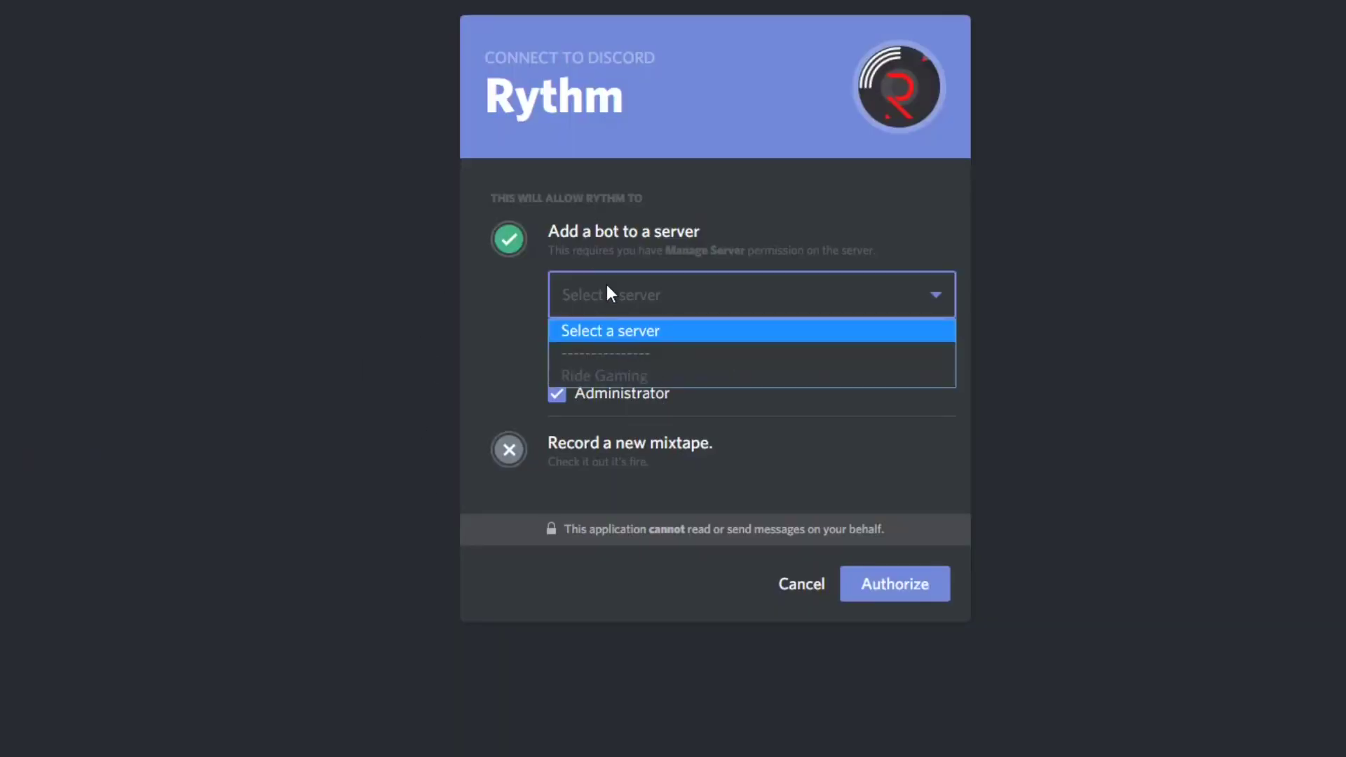
pyautogui.click(251, 516)
pyautogui.moveTo(711, 755)
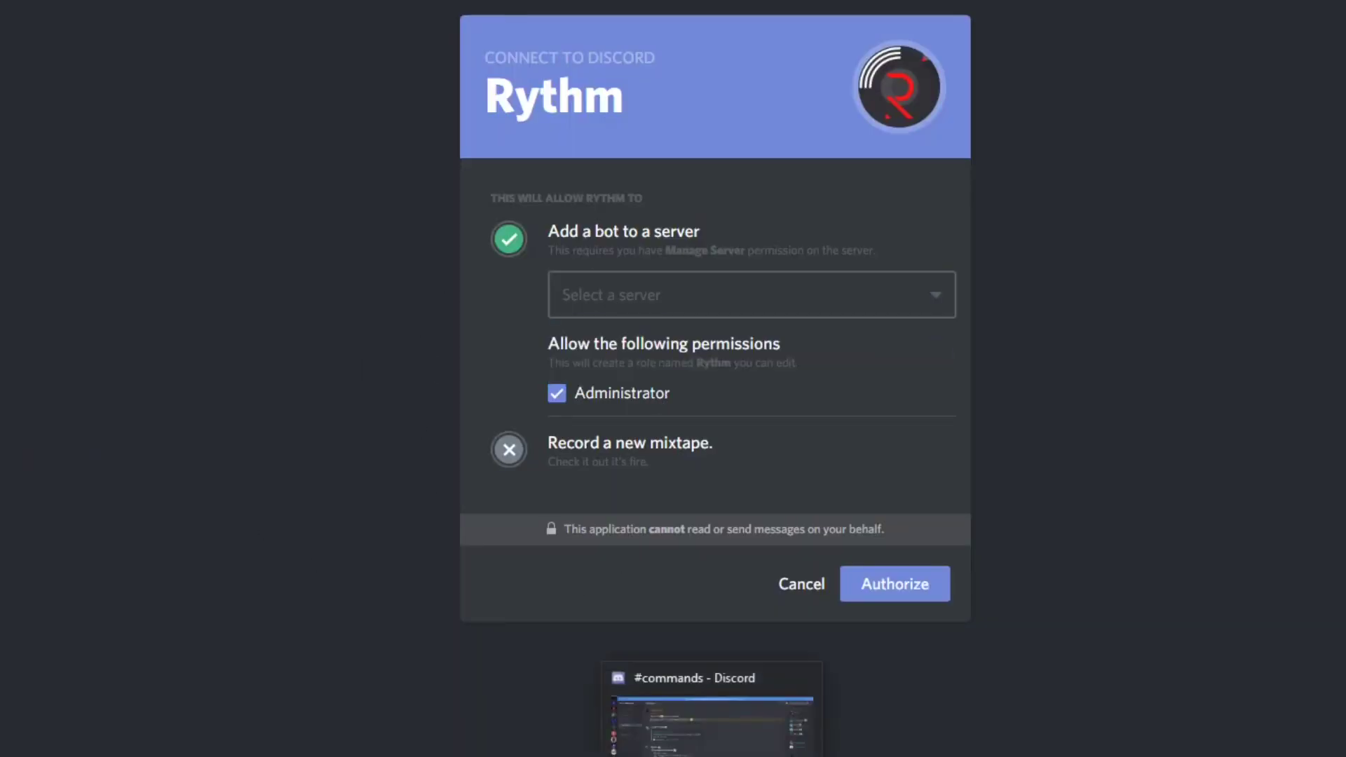
pyautogui.click(712, 722)
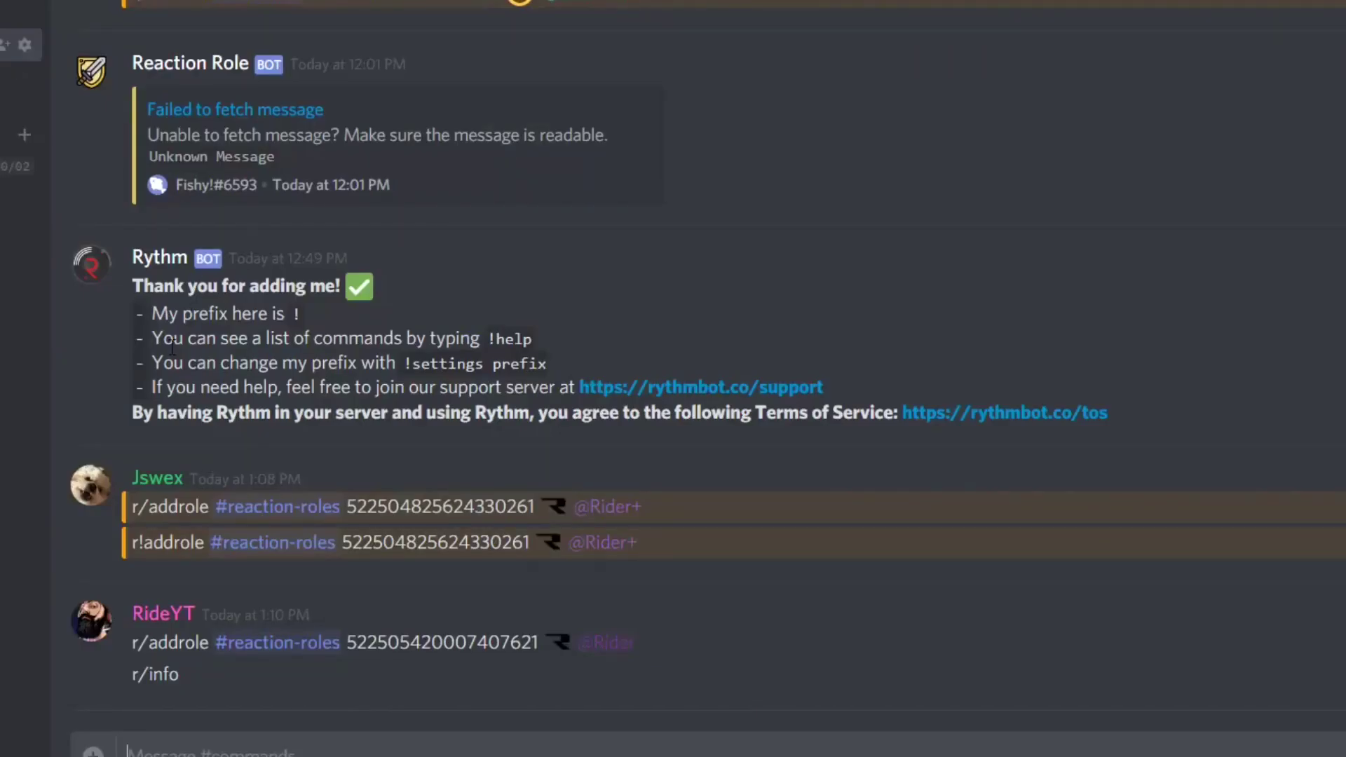
# Scroll #commands and highlight the Reaction Role message header
pyautogui.scroll(7, 150, 373)
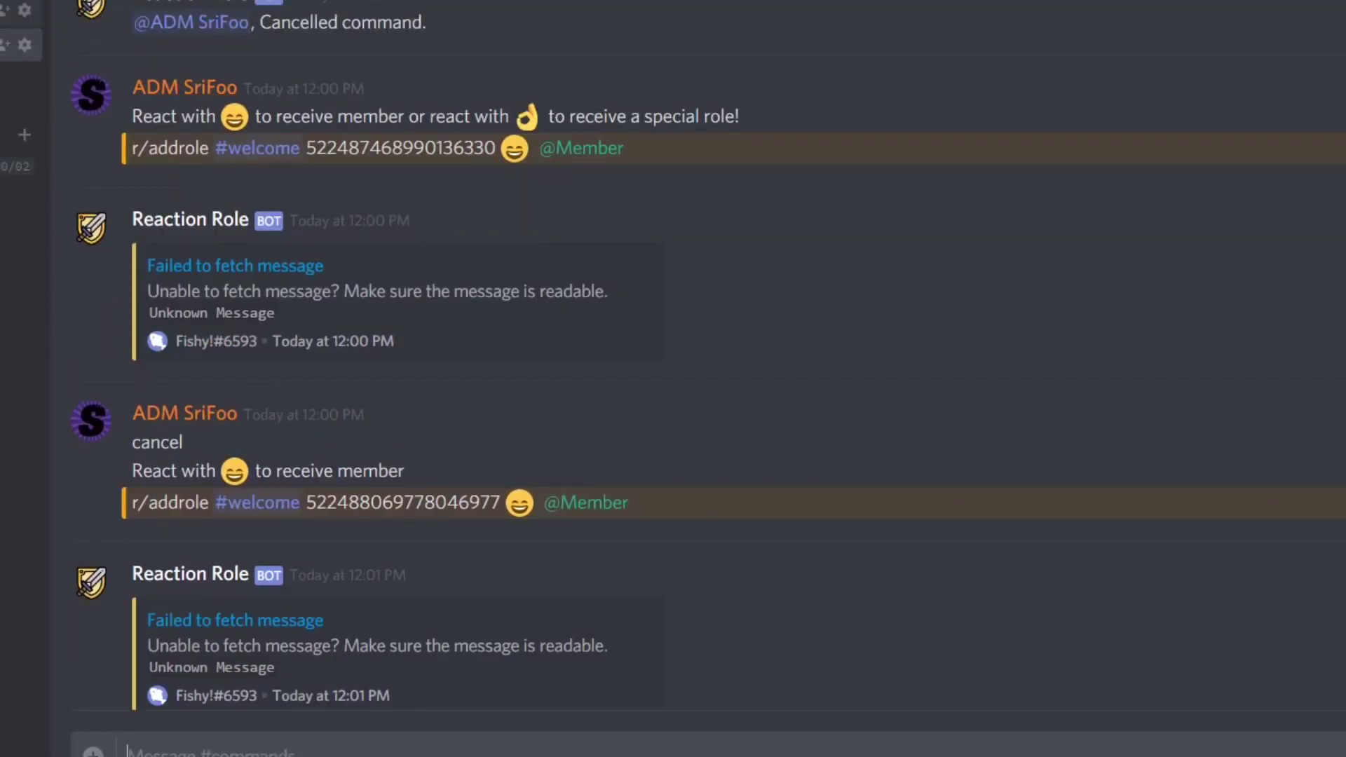
pyautogui.scroll(-4, 112, 275)
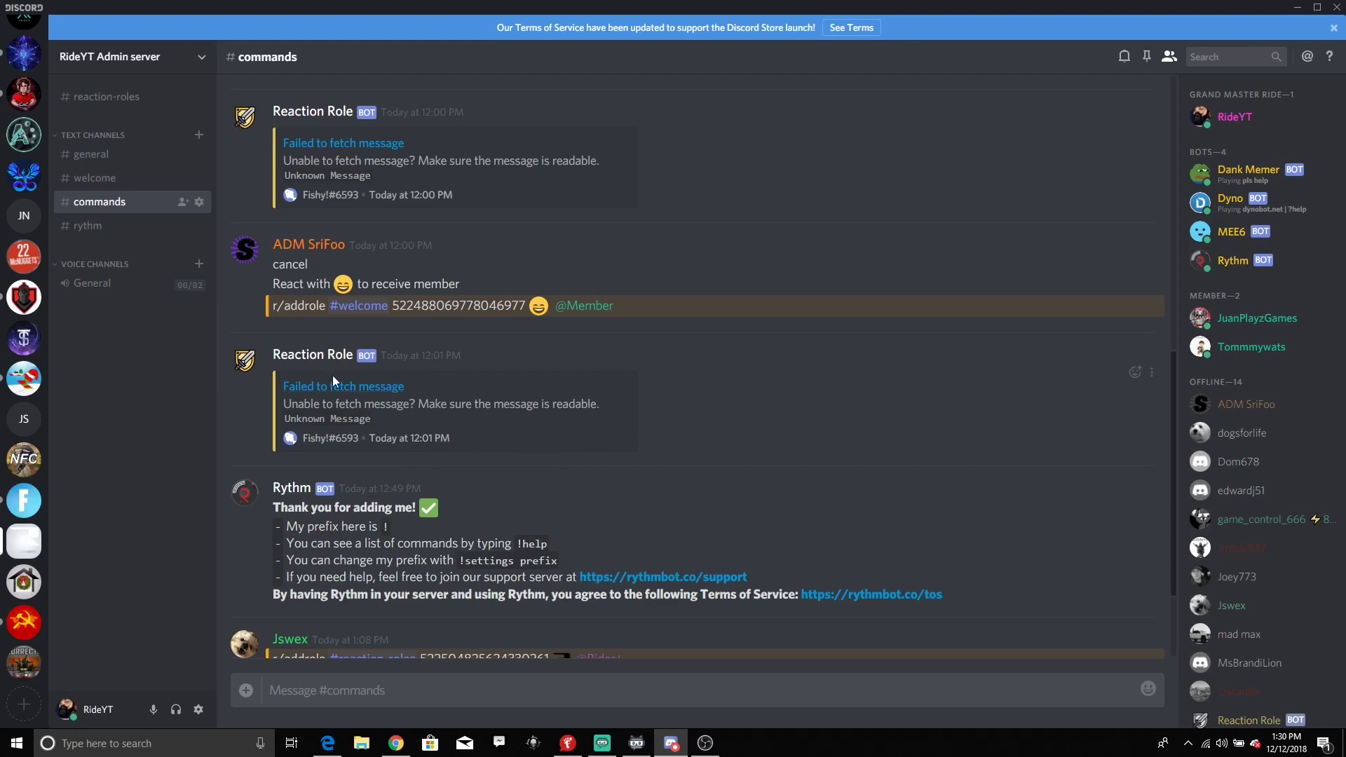
pyautogui.moveTo(540, 341); pyautogui.dragTo(274, 354)
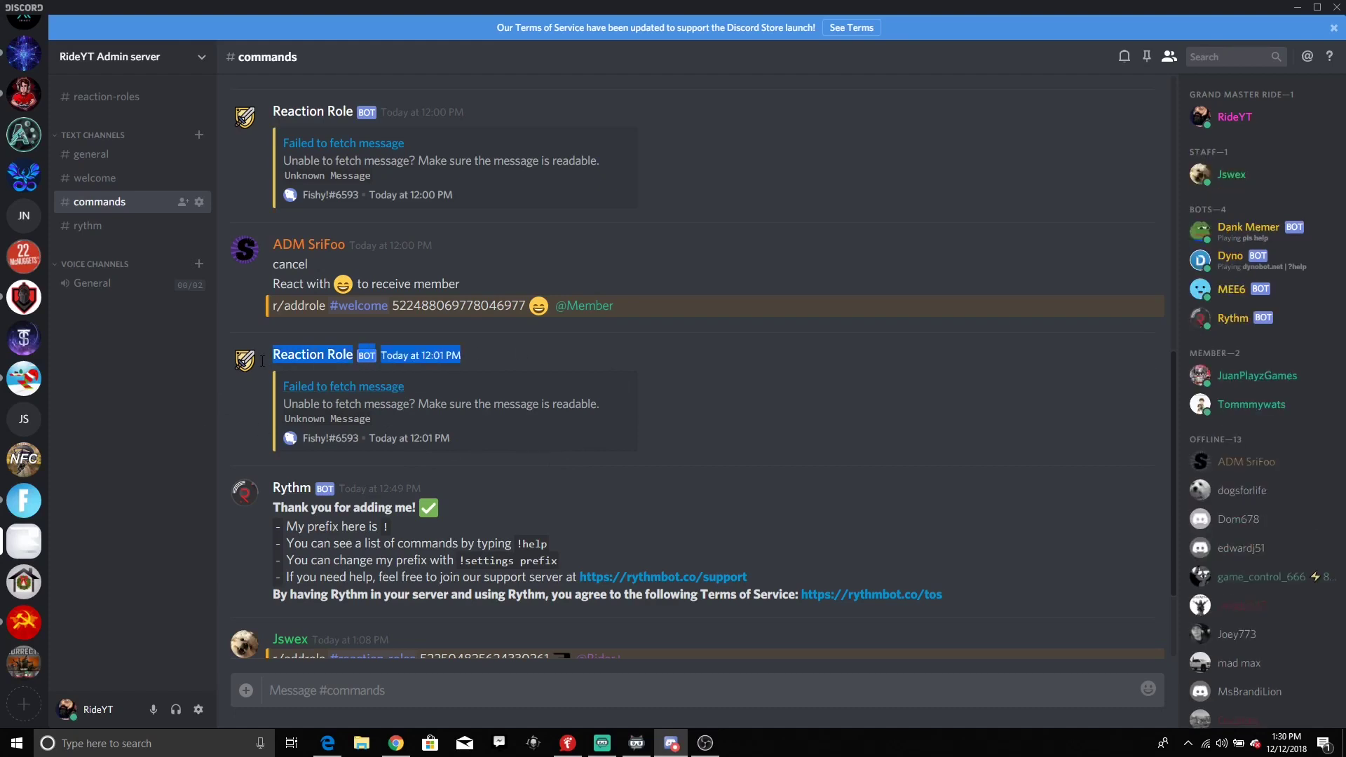
pyautogui.click(498, 355)
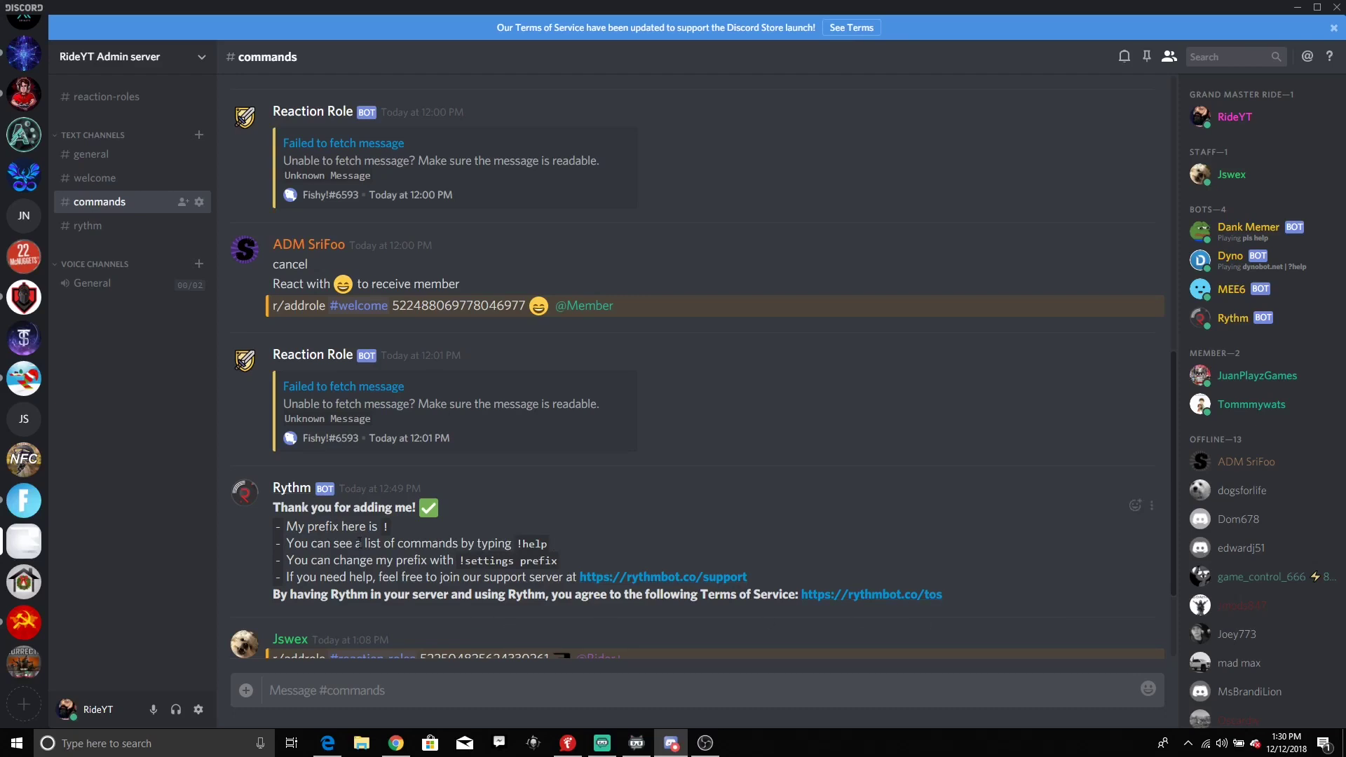
# Highlight Rythm's welcome message and its line 'My prefix here is !'
pyautogui.scroll(-2, 359, 543)
pyautogui.moveTo(272, 348); pyautogui.dragTo(718, 474)
pyautogui.click(721, 481)
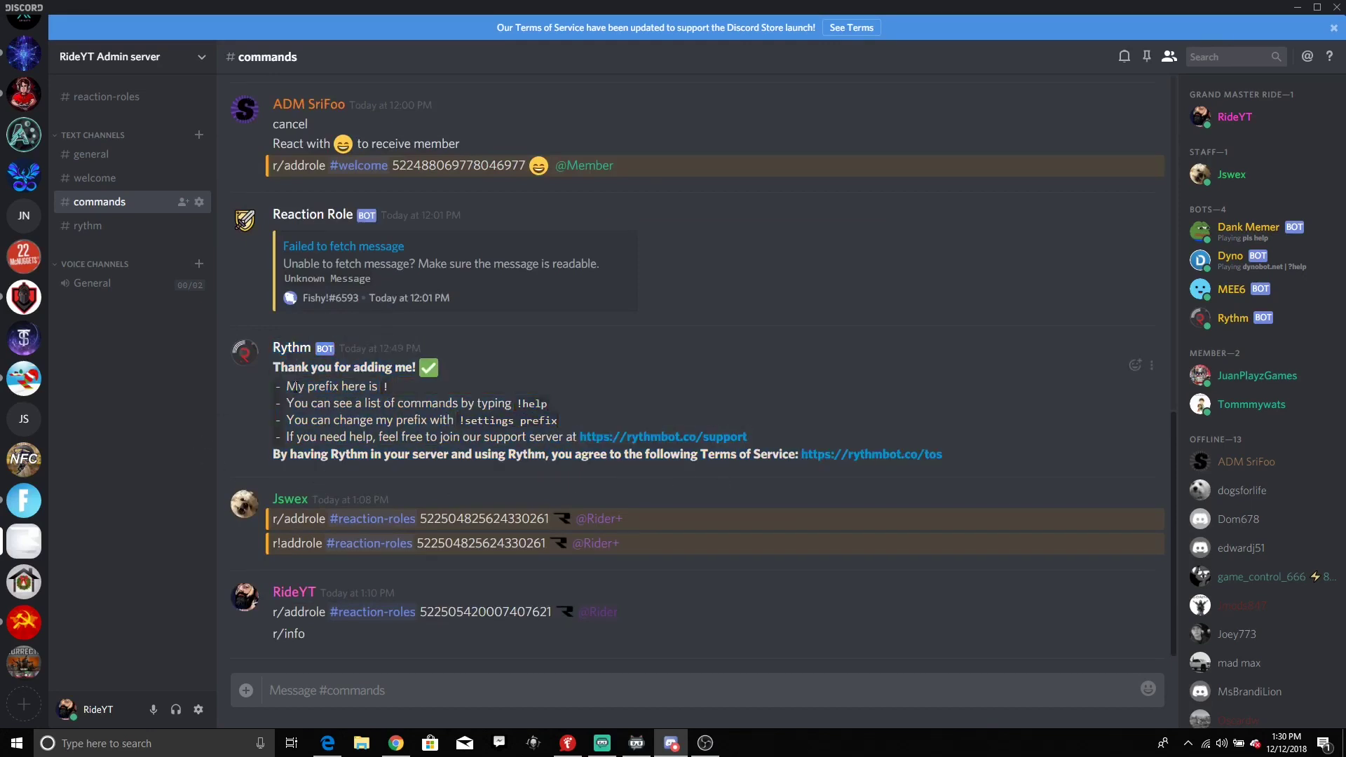
pyautogui.moveTo(286, 385); pyautogui.dragTo(396, 400)
pyautogui.click(403, 391)
pyautogui.click(300, 694)
pyautogui.moveTo(270, 387); pyautogui.dragTo(400, 390)
pyautogui.click(400, 387)
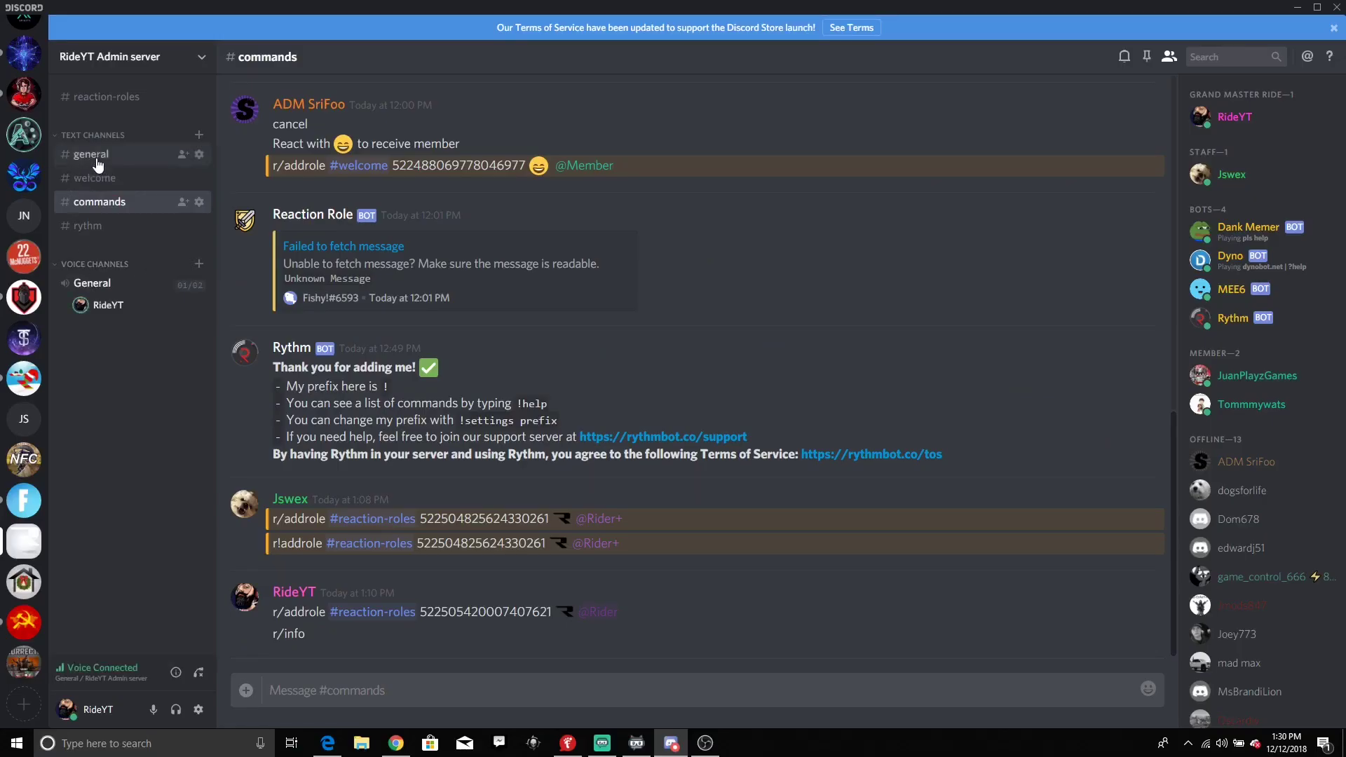
# In #rythm, search bassrebels and play result 1, Karuna - Tranquil
pyautogui.click(96, 228)
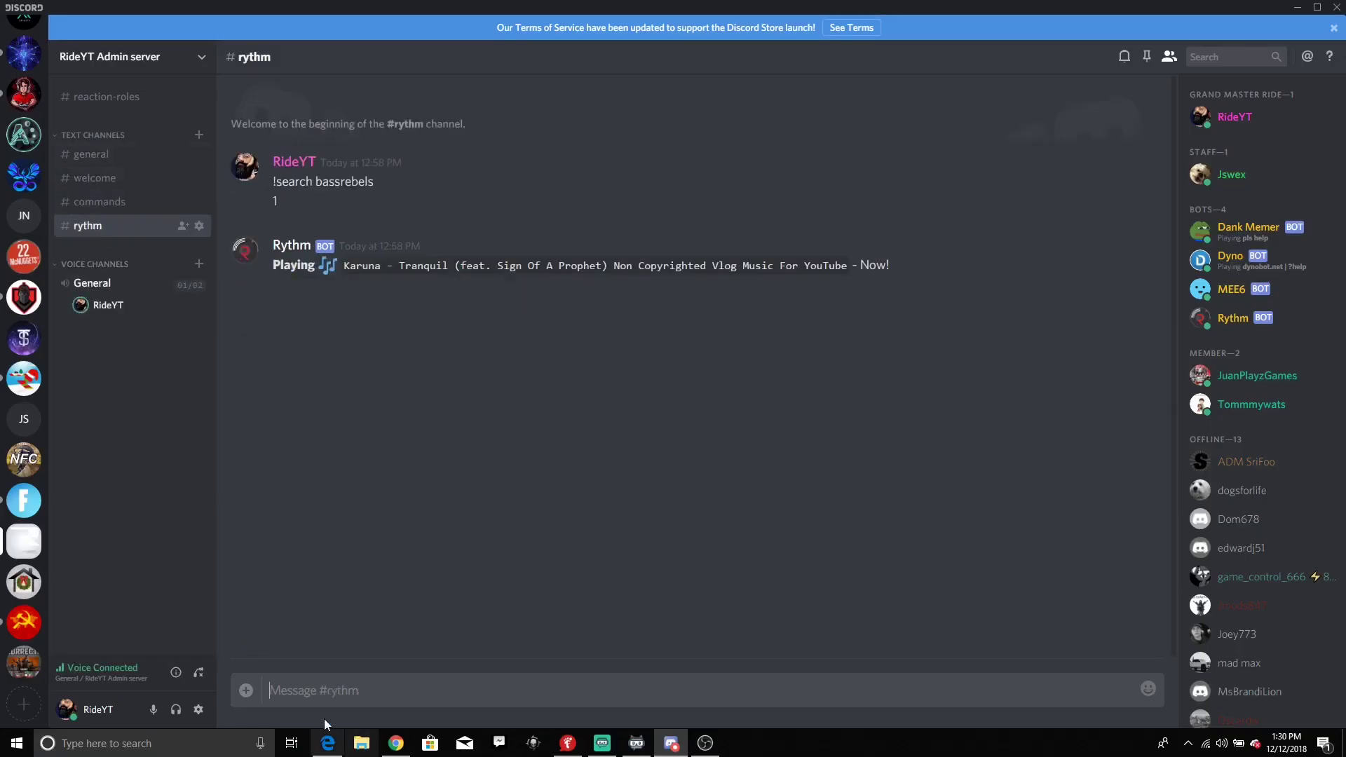
pyautogui.write('!sea')
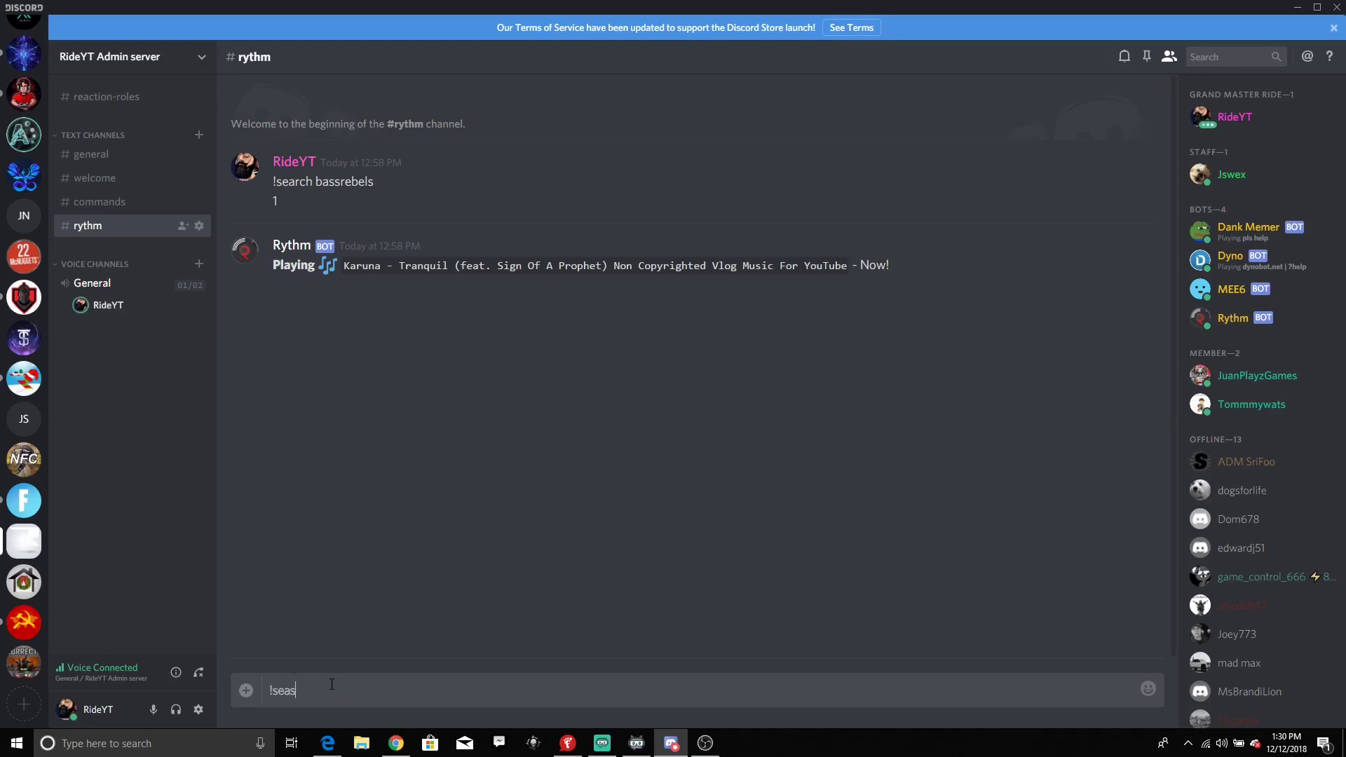
pyautogui.write('rch bassrebels')
pyautogui.press('Return')
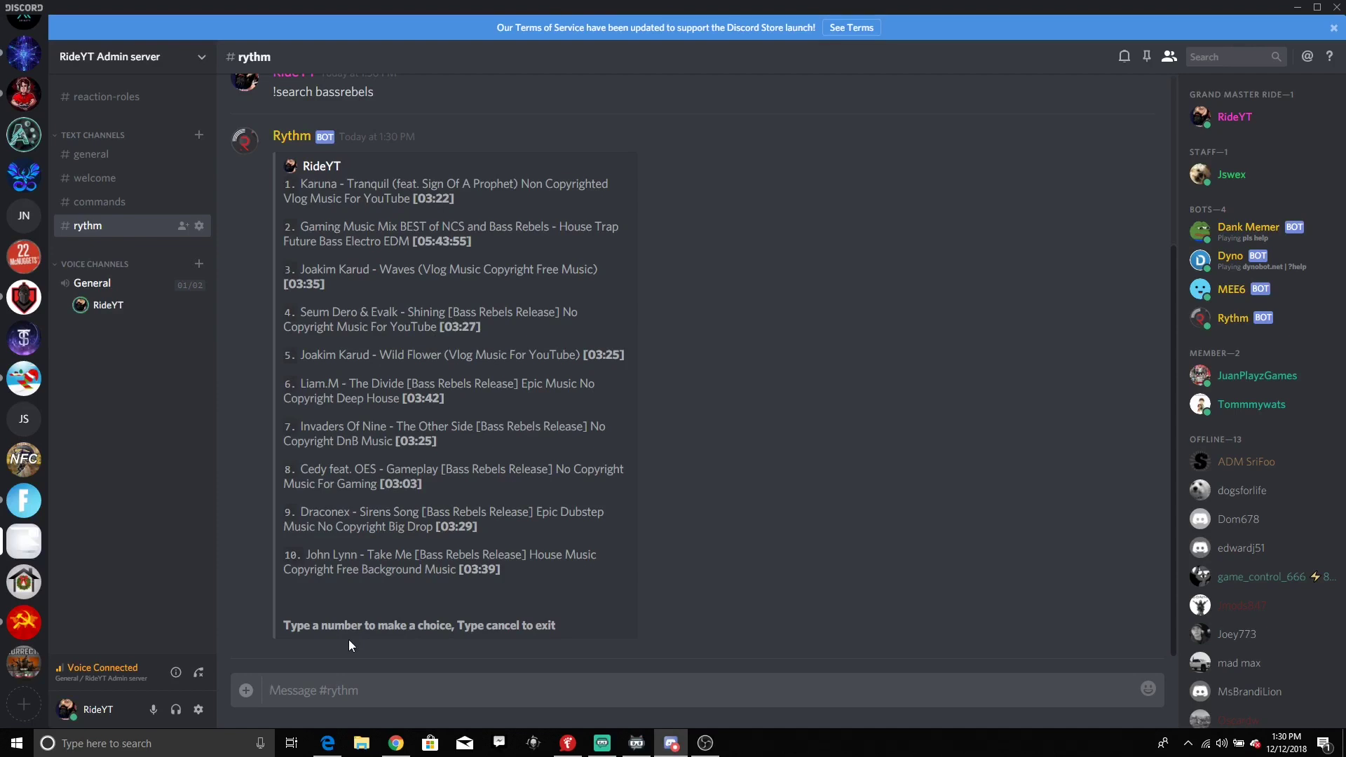
pyautogui.write('1')
pyautogui.press('Return')
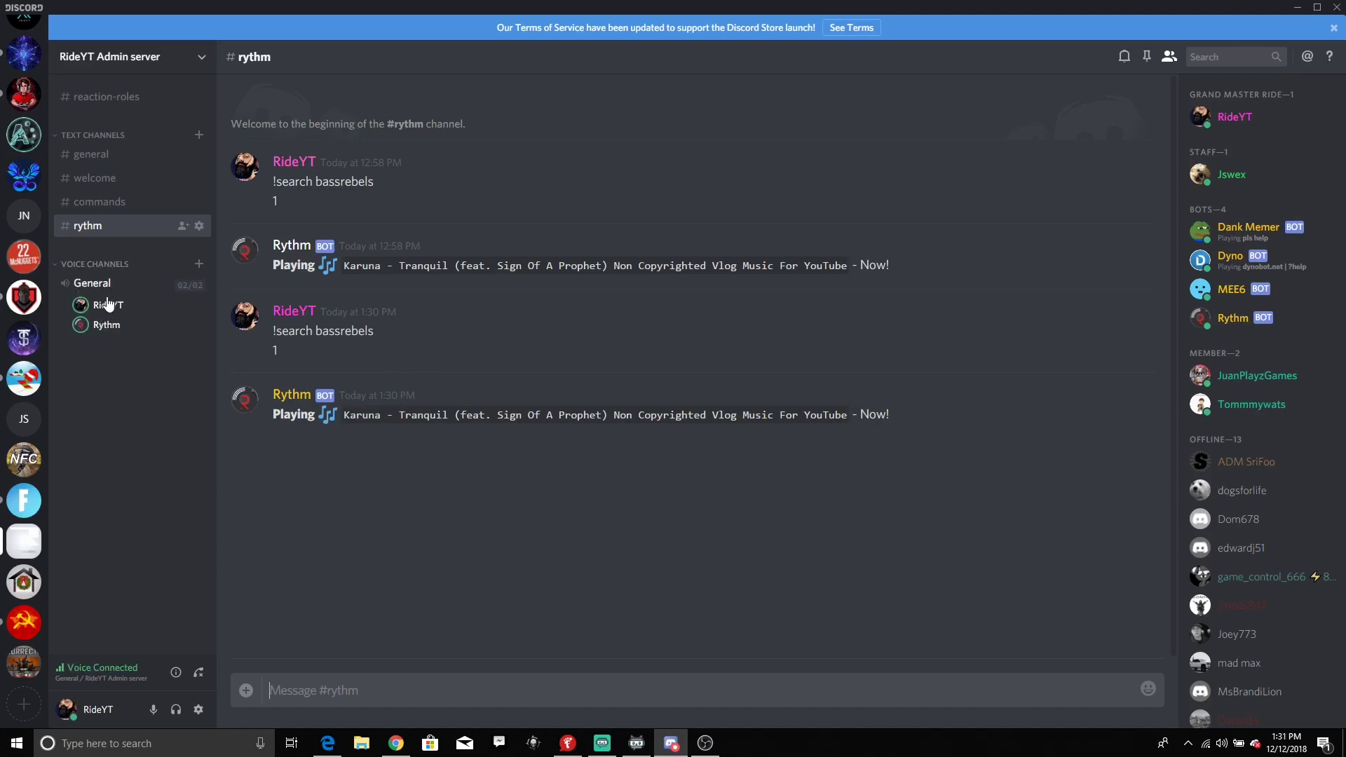
pyautogui.click(107, 181)
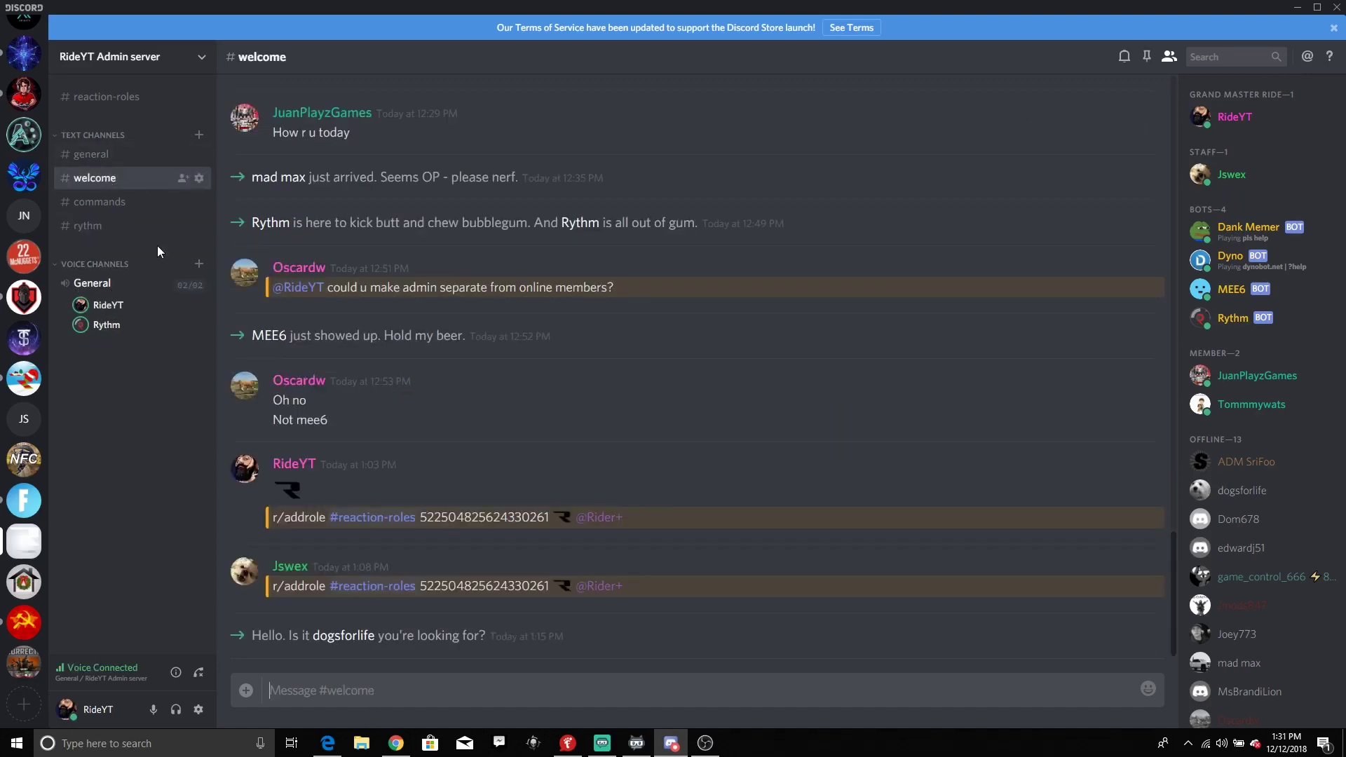
pyautogui.click(103, 326)
pyautogui.rightClick(103, 326)
pyautogui.moveTo(213, 437); pyautogui.dragTo(112, 436)
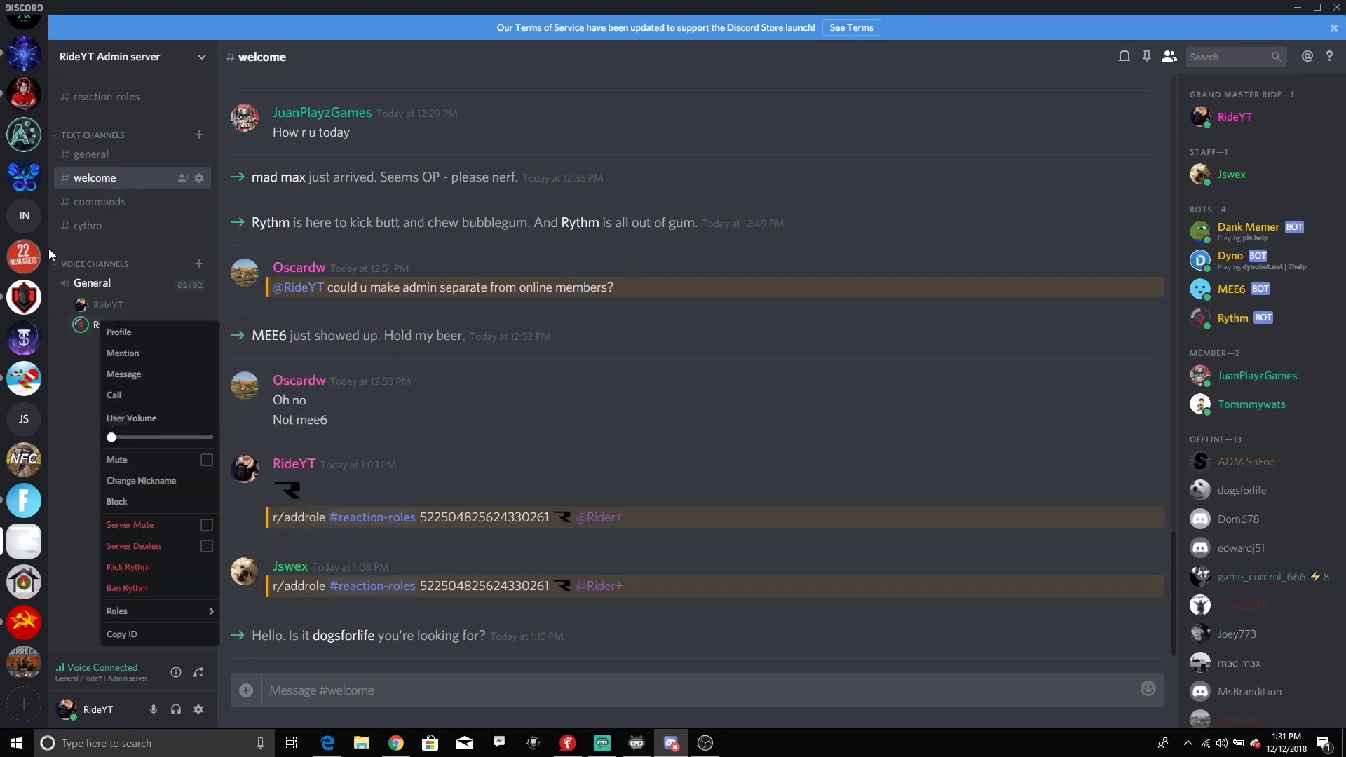
pyautogui.click(103, 154)
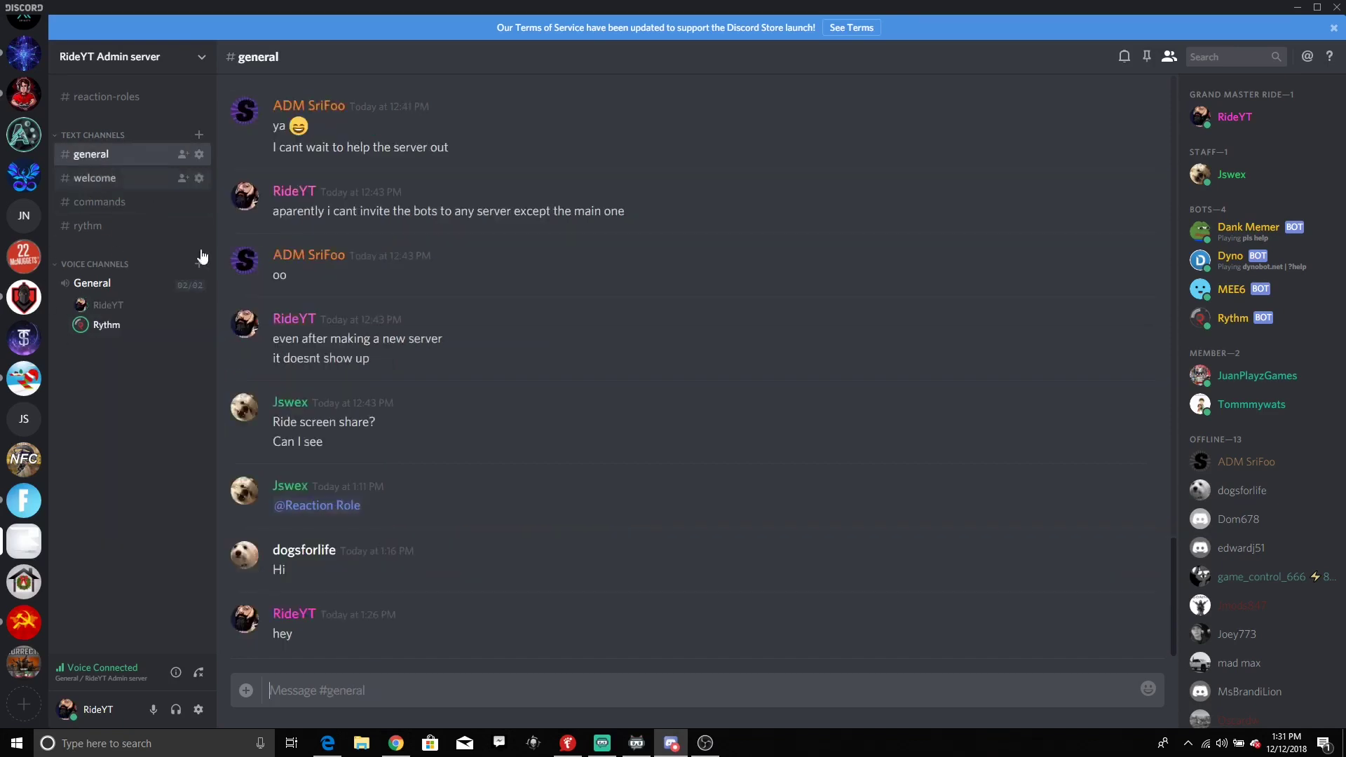
pyautogui.click(104, 201)
pyautogui.scroll(3, 463, 429)
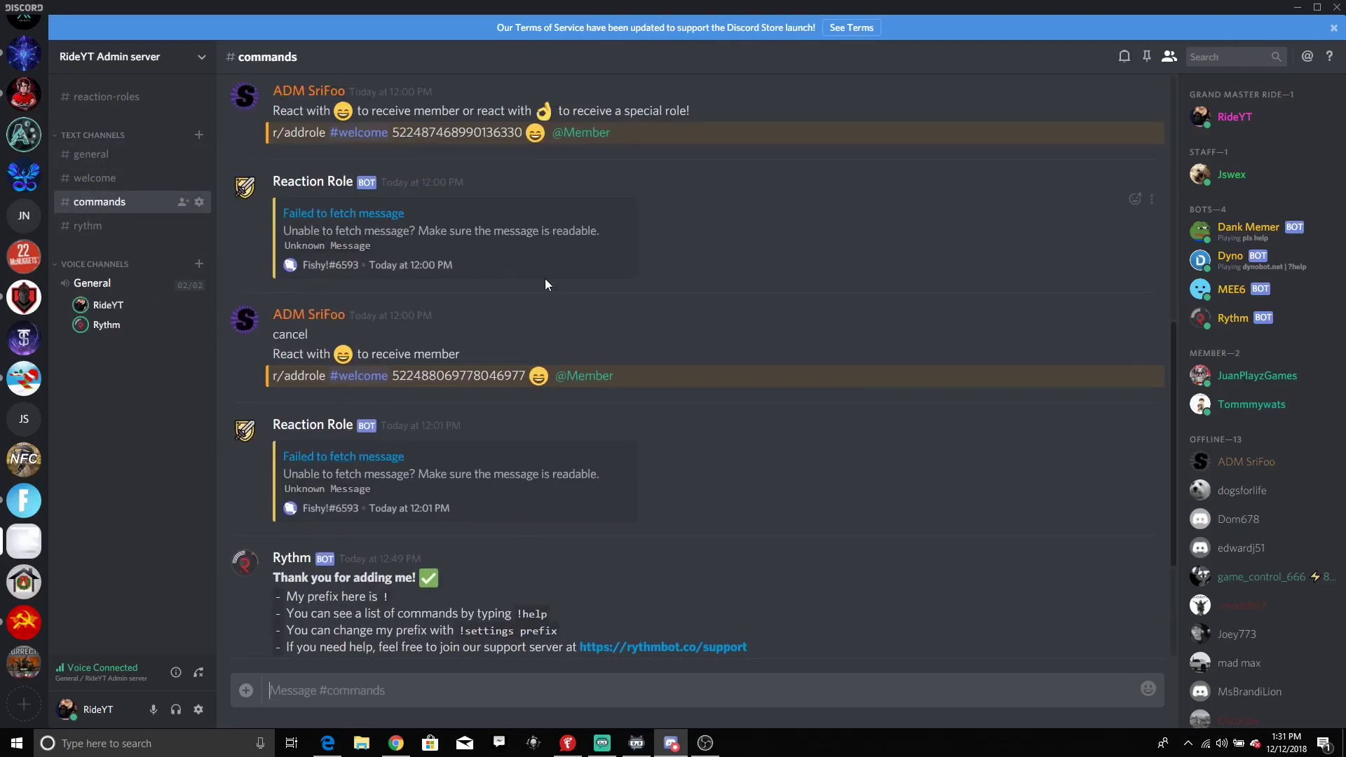
pyautogui.scroll(10, 534, 323)
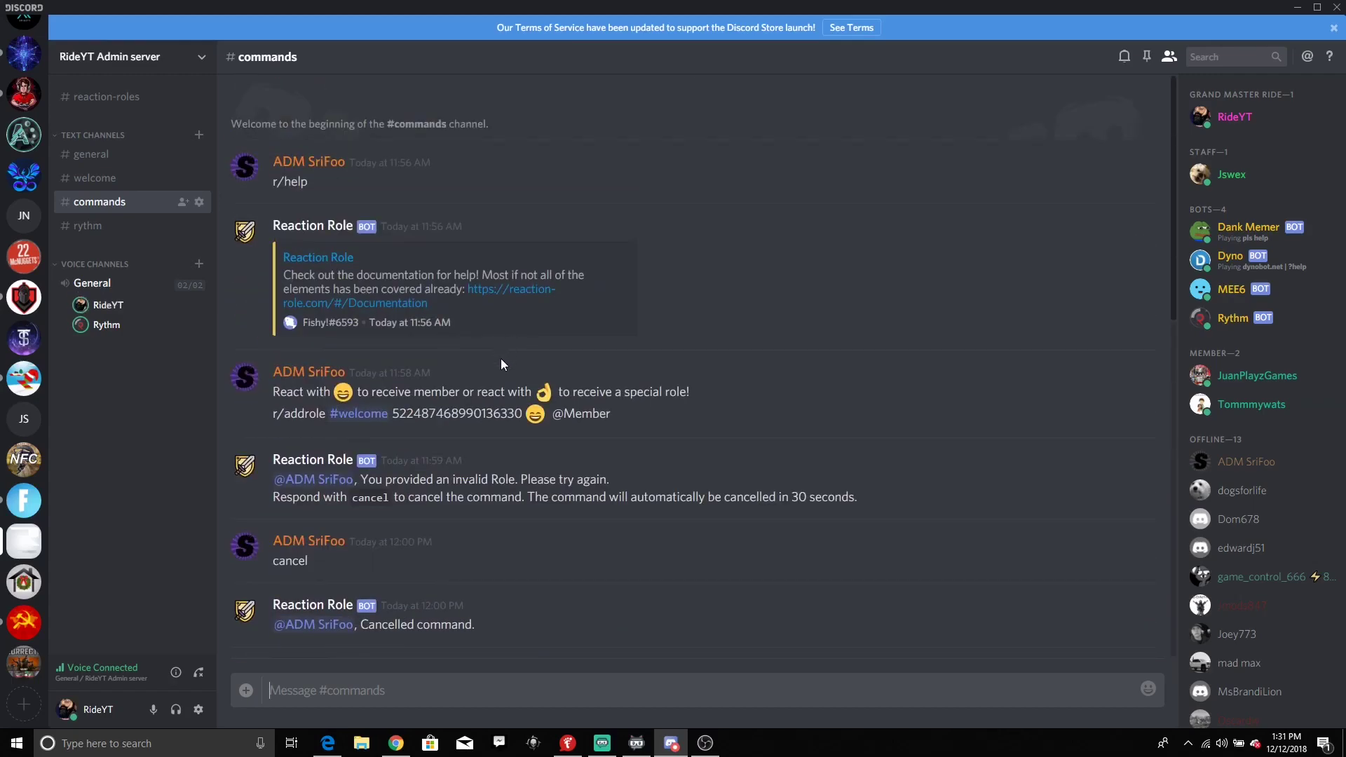
pyautogui.scroll(-15, 502, 351)
pyautogui.scroll(1, 516, 405)
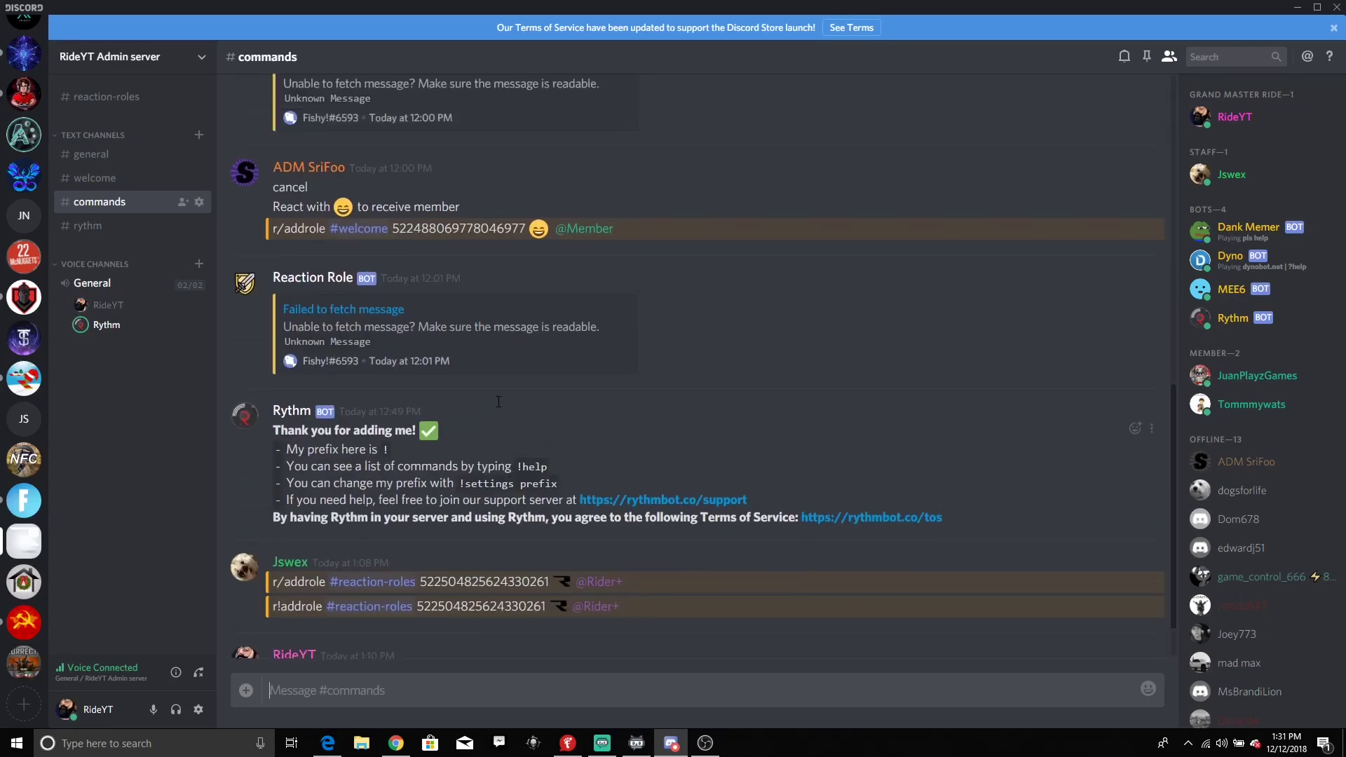
pyautogui.hotkey('alt', 'Up')
pyautogui.hotkey('alt', 'Up')
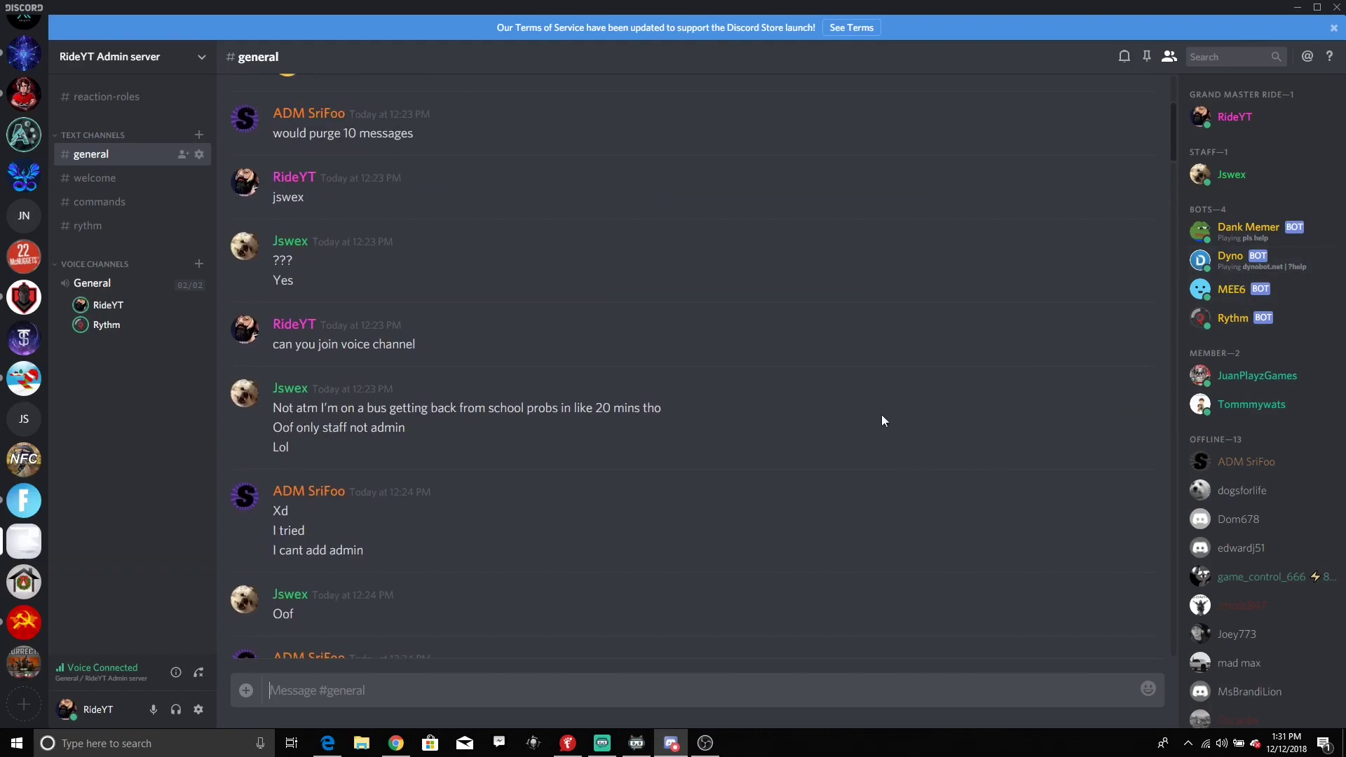
pyautogui.scroll(-10, 493, 617)
pyautogui.scroll(-1, 1099, 514)
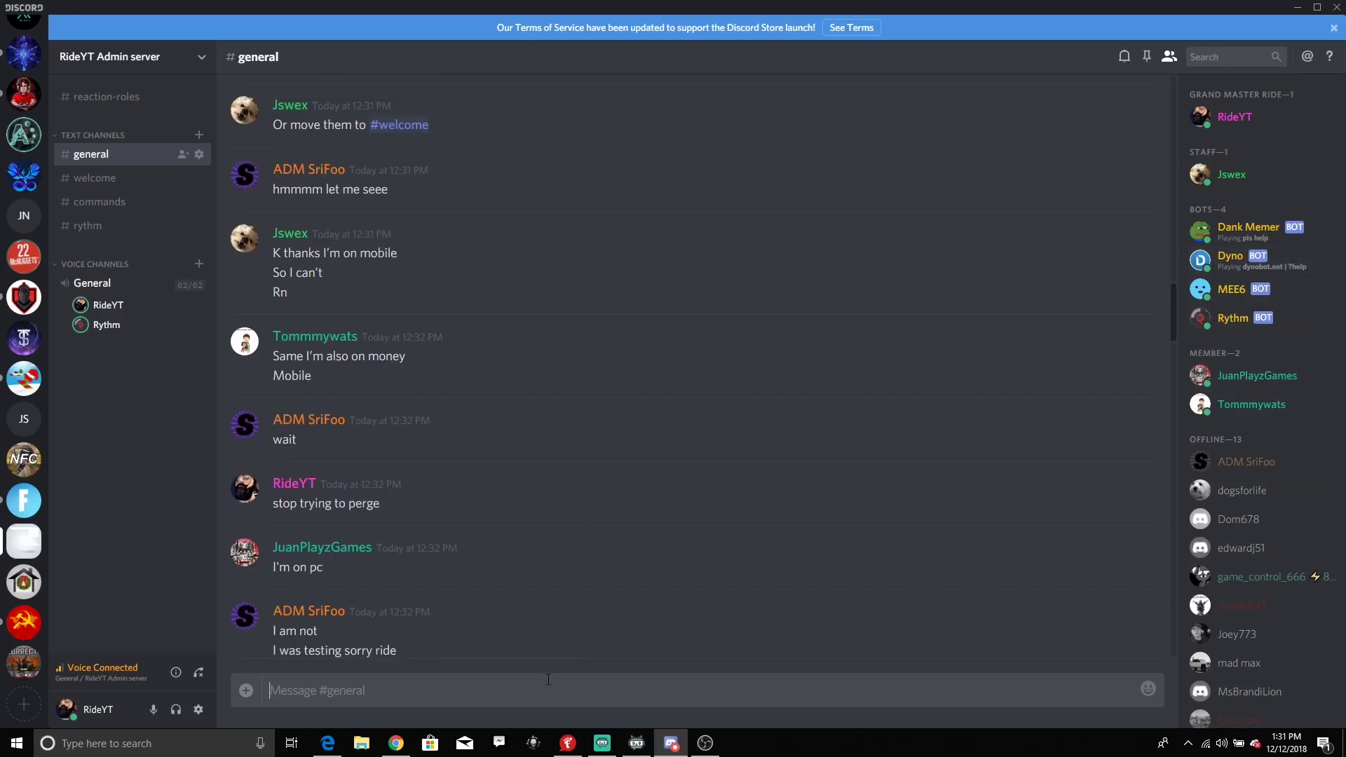
pyautogui.click(99, 202)
# Send ?help and pls help in #commands, then scroll through Dank Memer's category menu
pyautogui.write('?help')
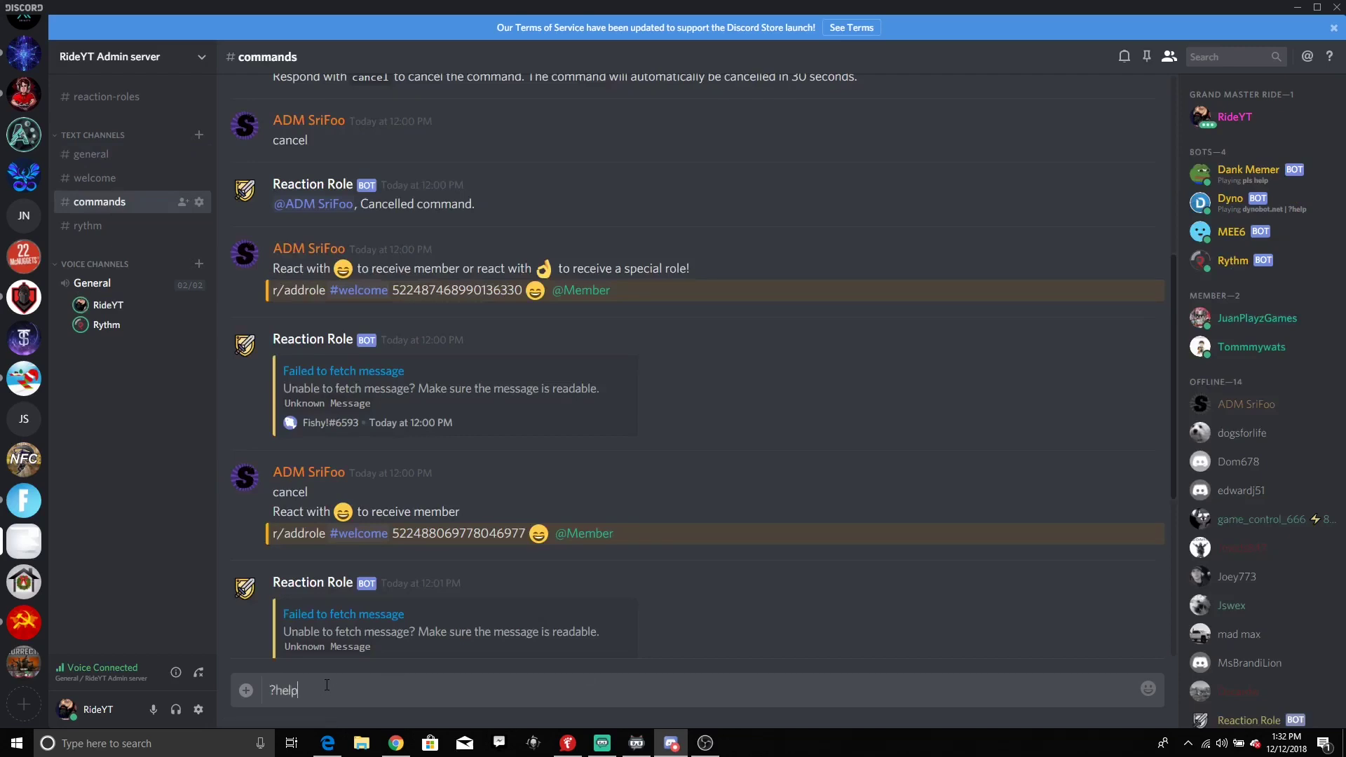
pyautogui.press('Return')
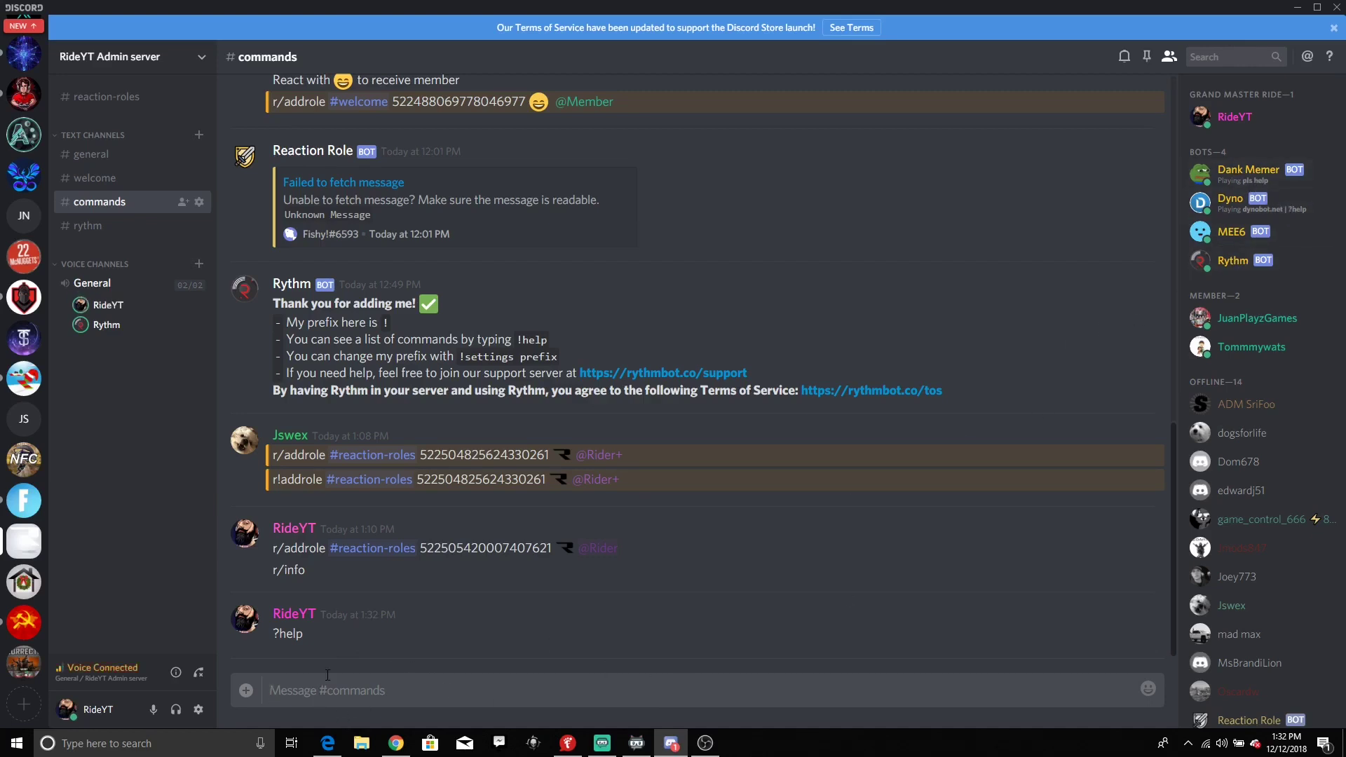
pyautogui.write('pls')
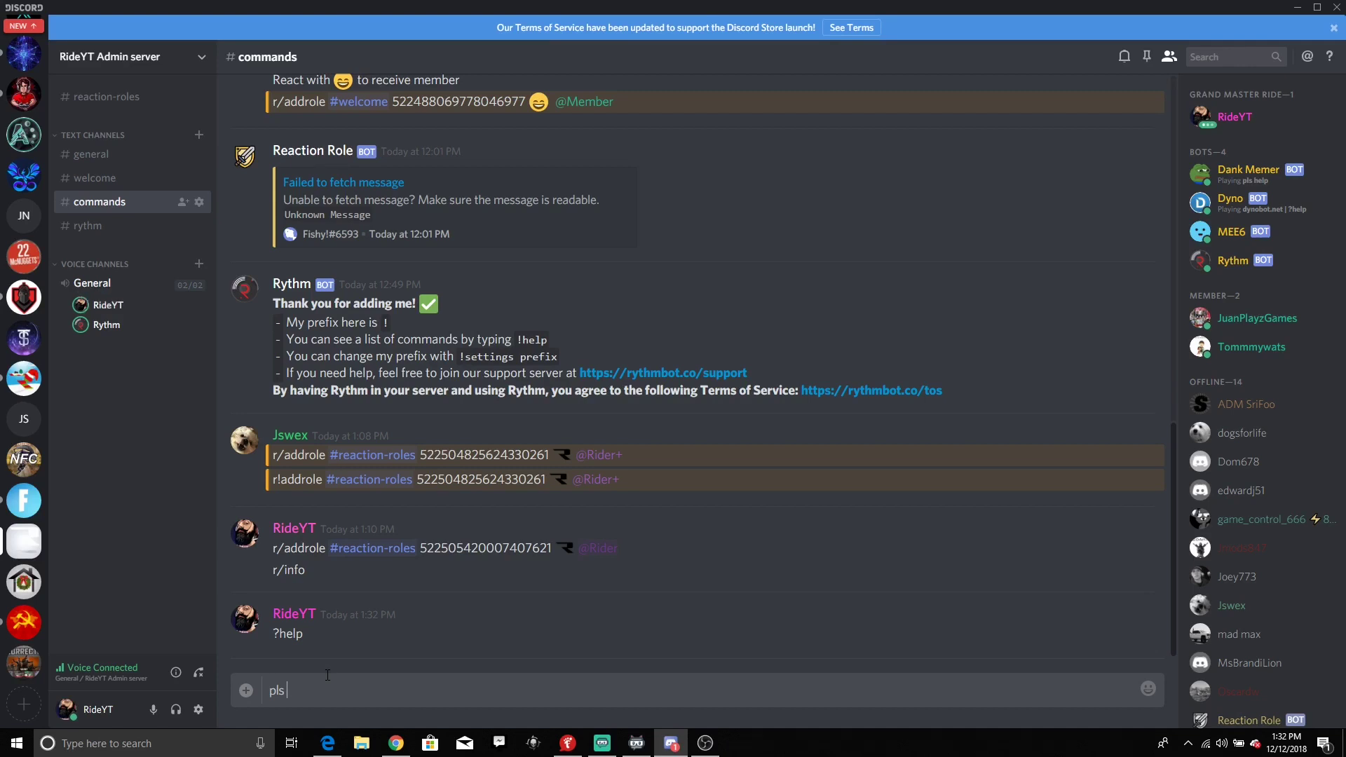
pyautogui.write('lp')
pyautogui.press('Return')
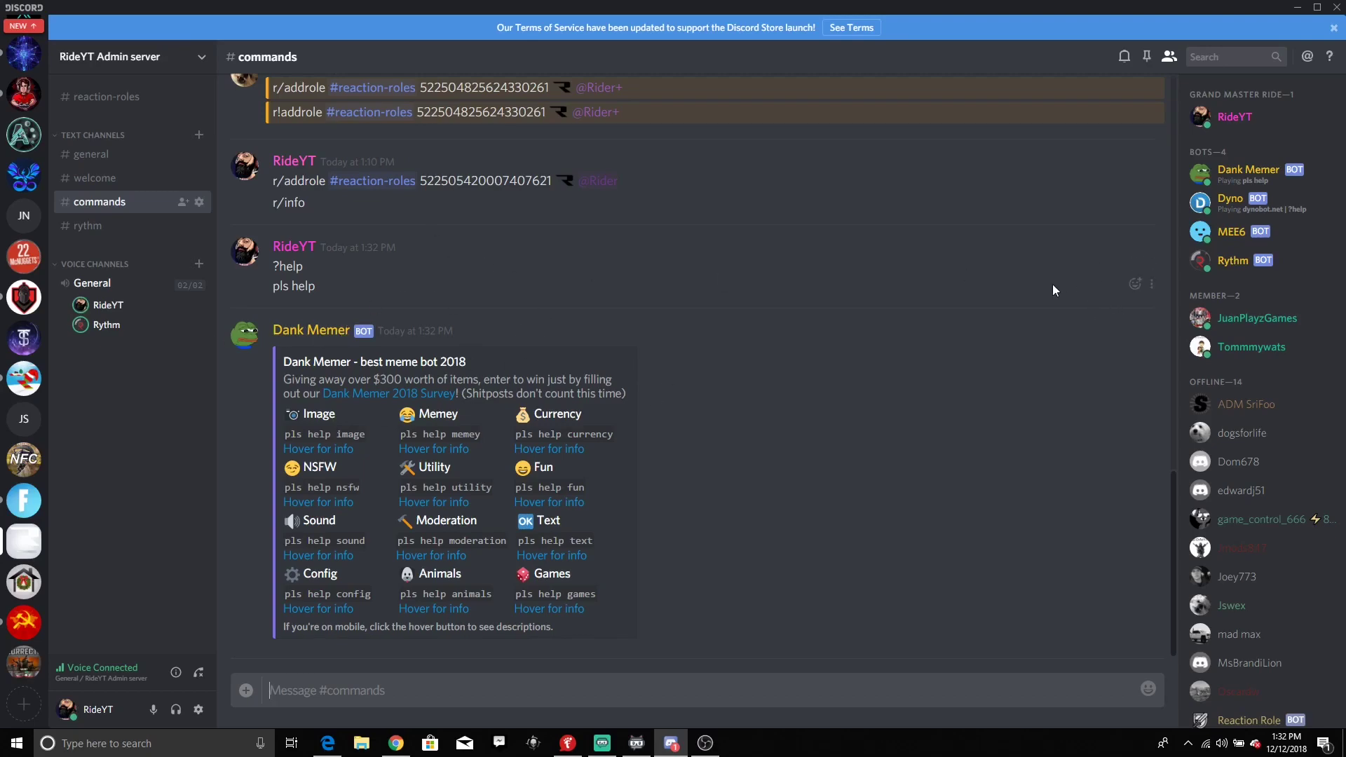
pyautogui.scroll(10, 448, 285)
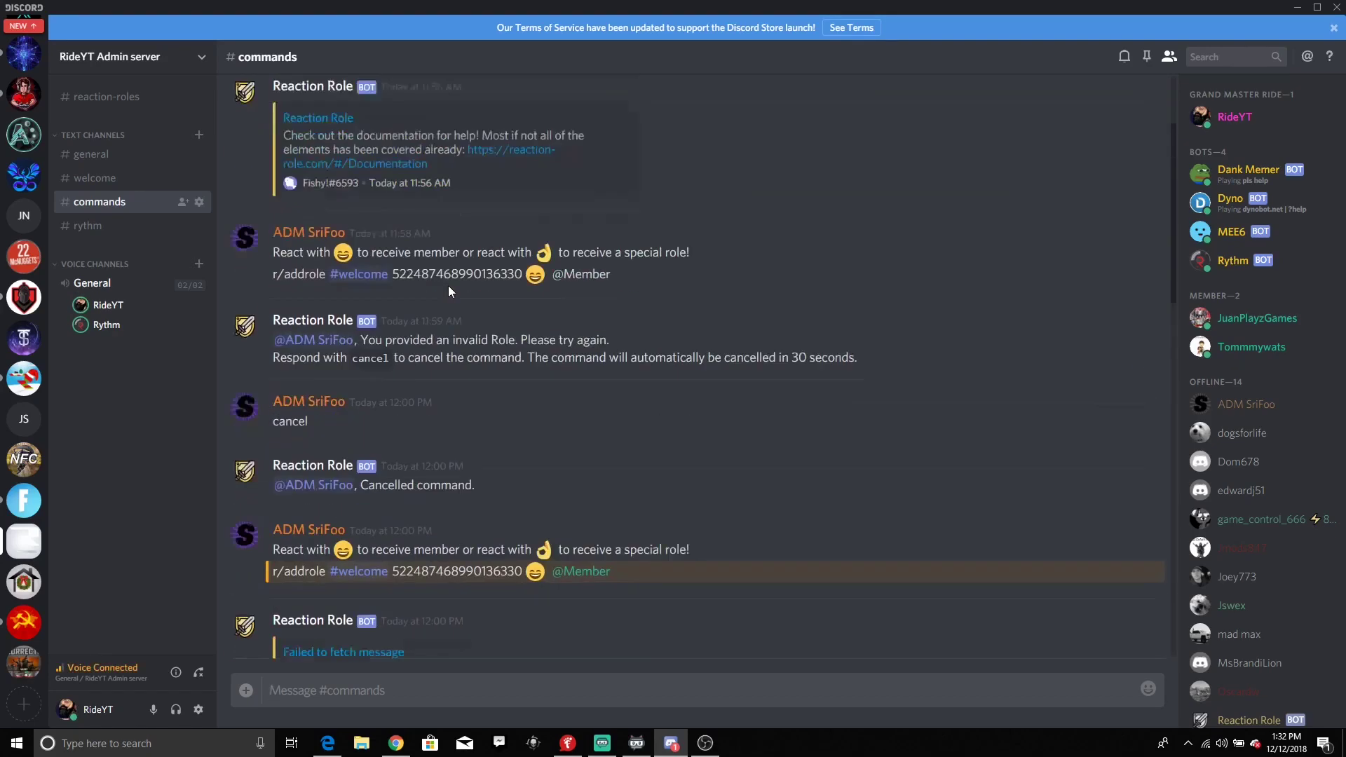
pyautogui.scroll(-3, 437, 311)
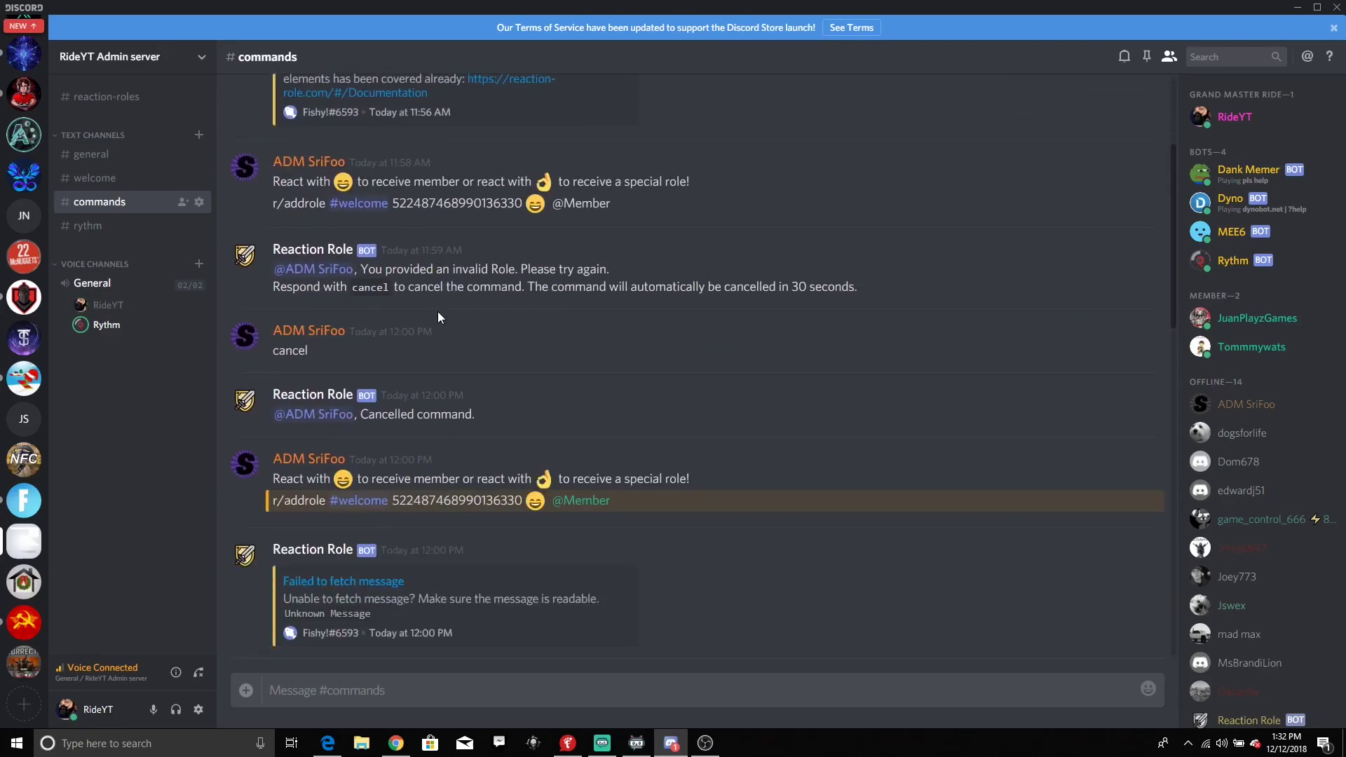
pyautogui.scroll(-15, 431, 343)
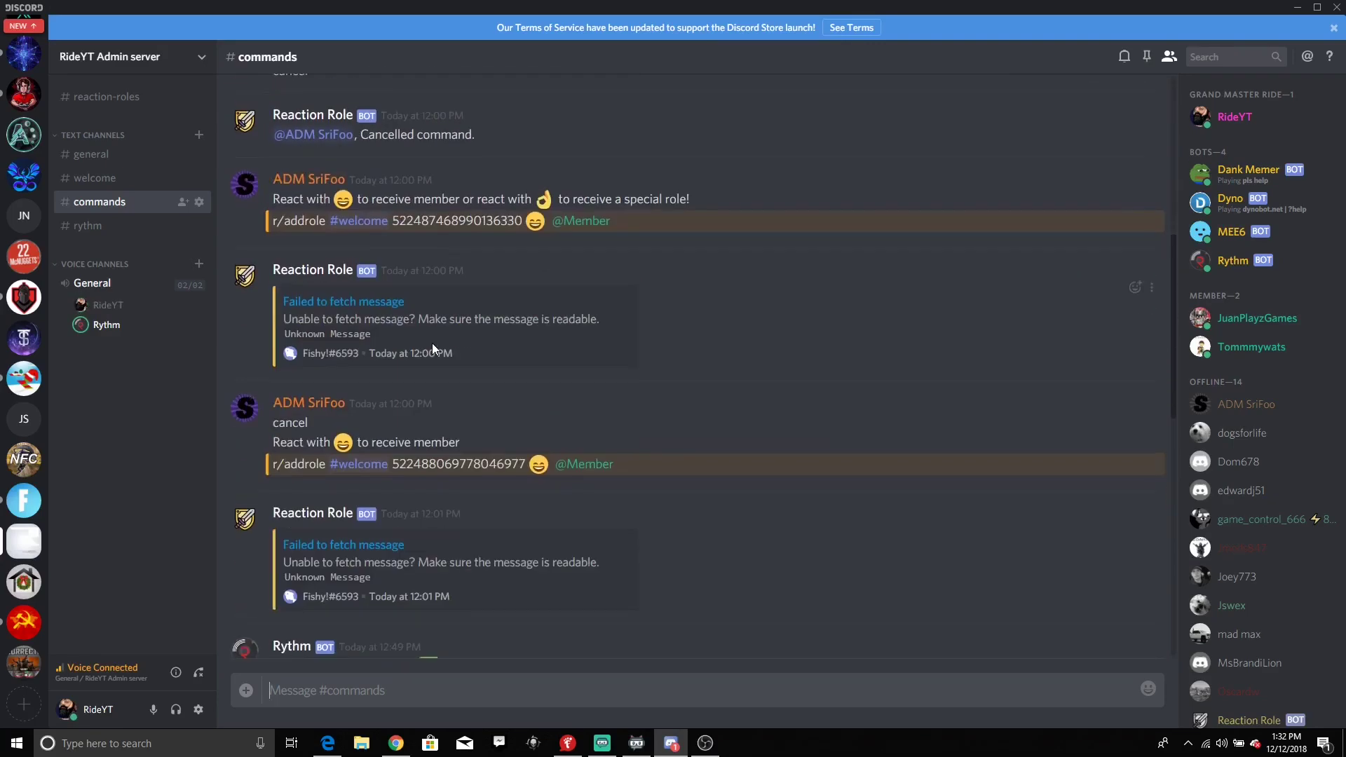
pyautogui.scroll(-3, 613, 536)
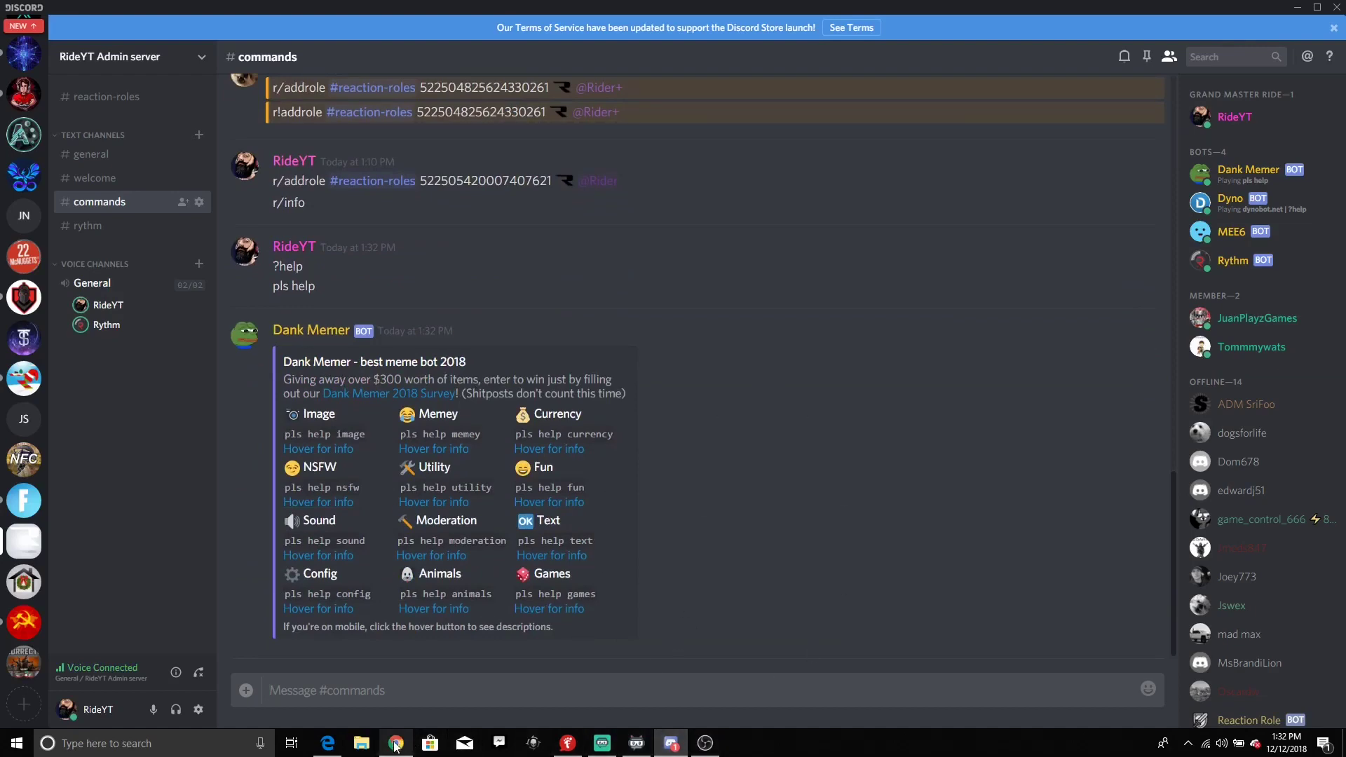
pyautogui.click(327, 743)
# Load google.com in the Rythm tab and search 'dank memer commands'
pyautogui.click(397, 743)
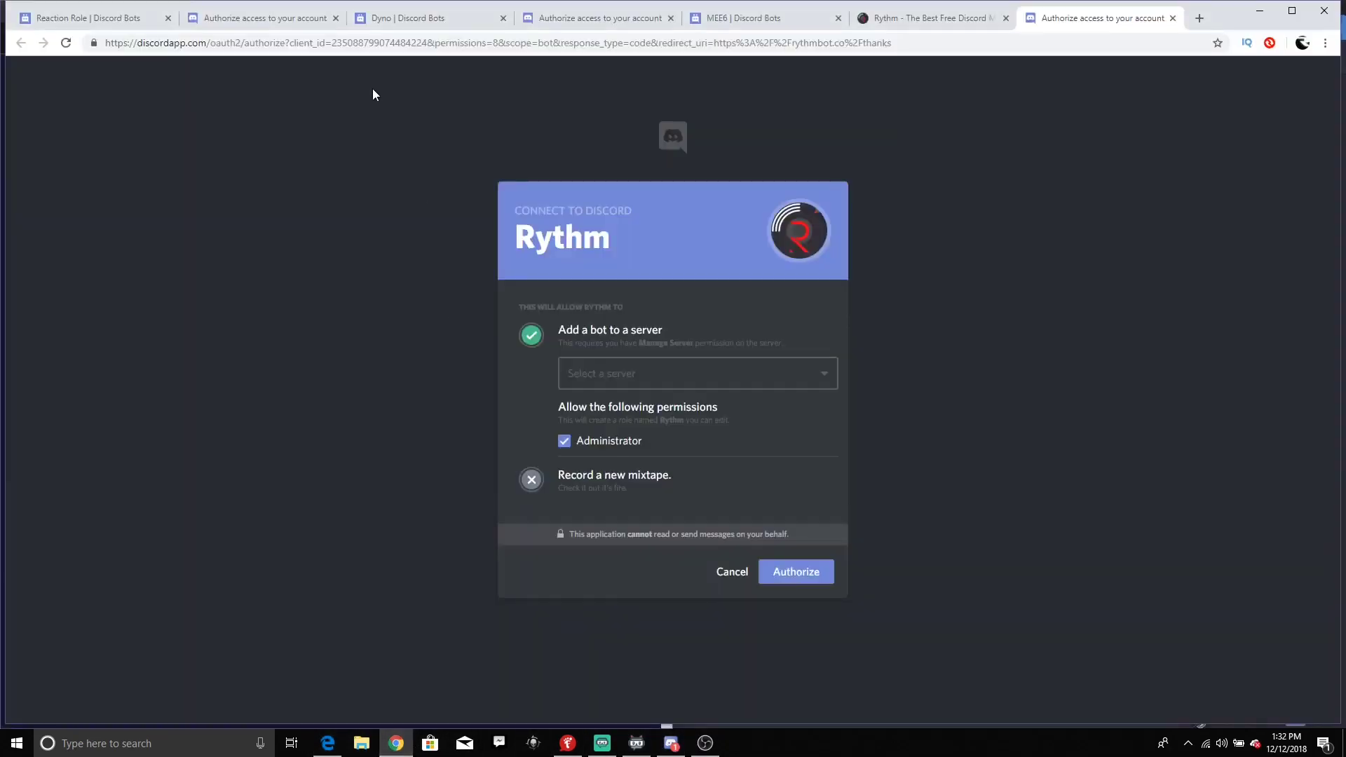
pyautogui.click(943, 19)
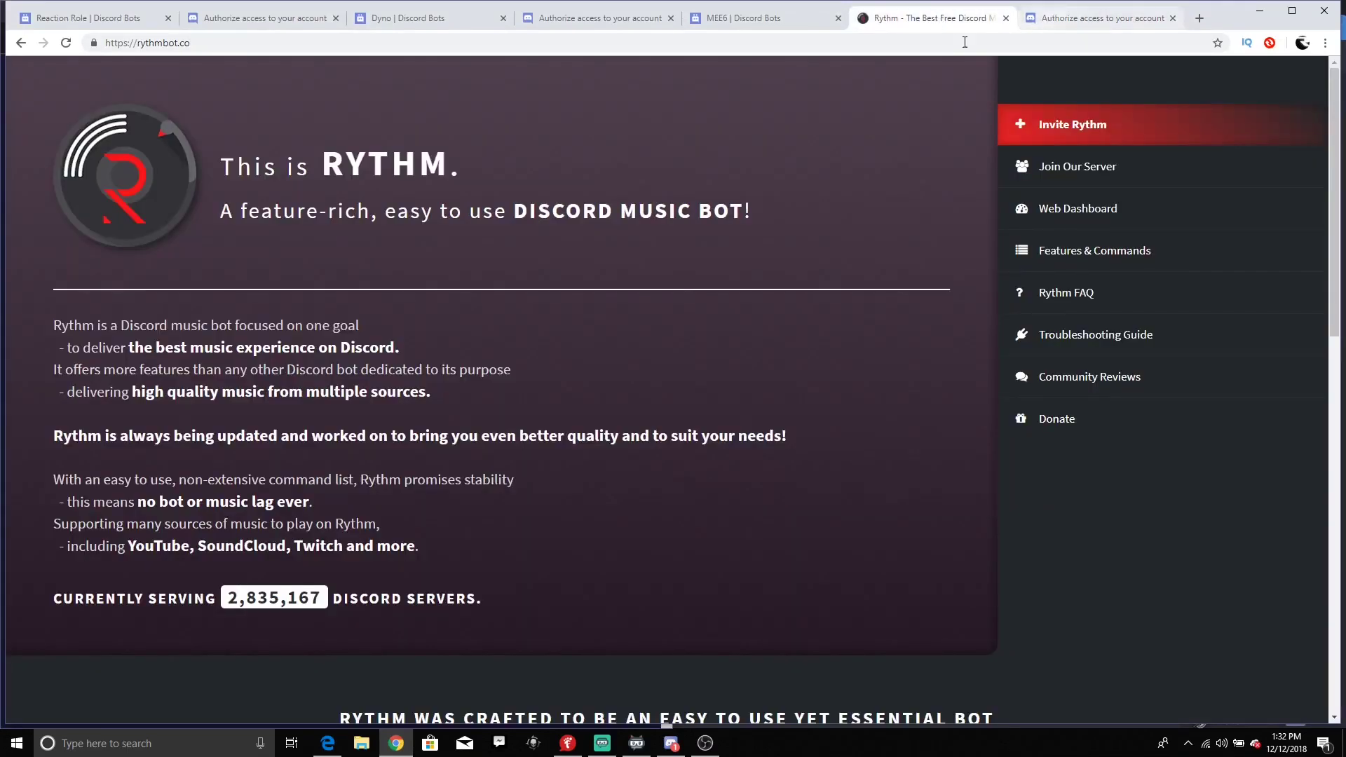
pyautogui.click(736, 45)
pyautogui.write('google.')
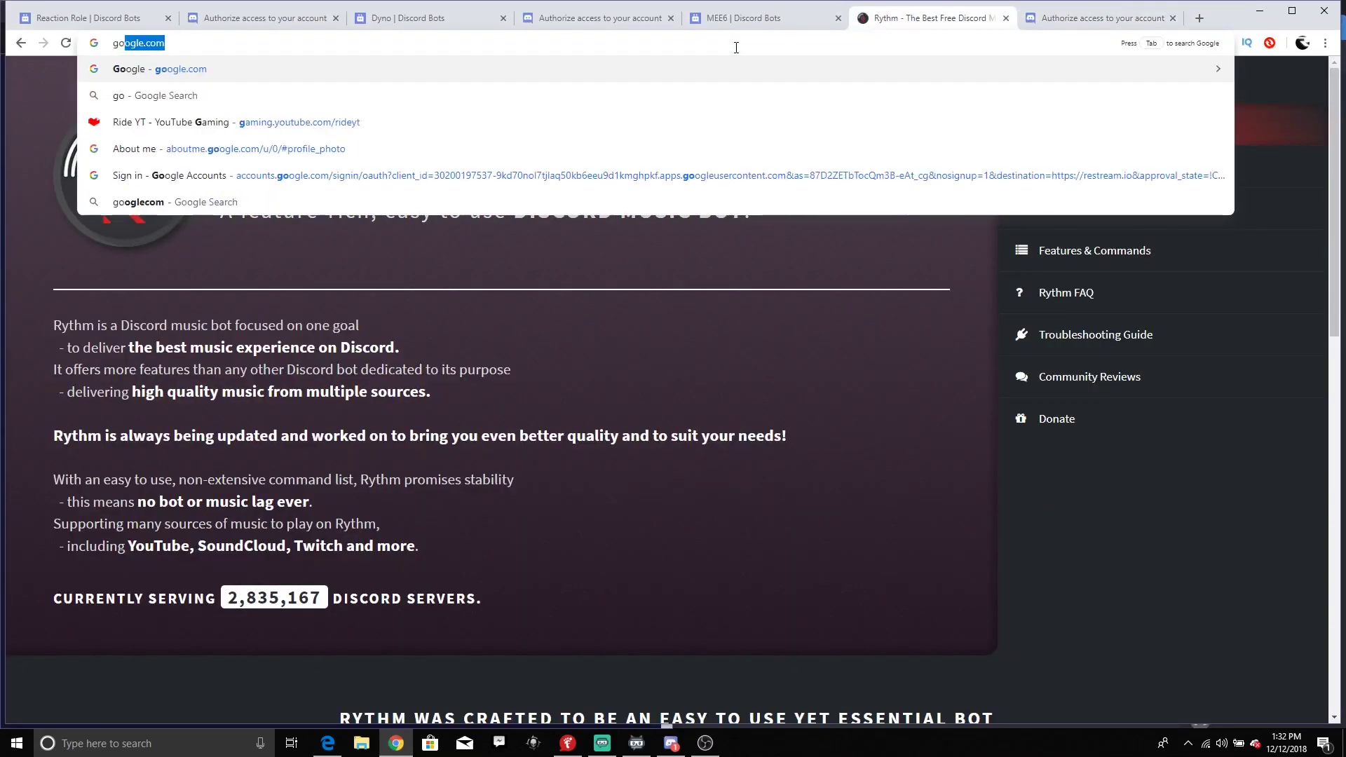
pyautogui.write('com')
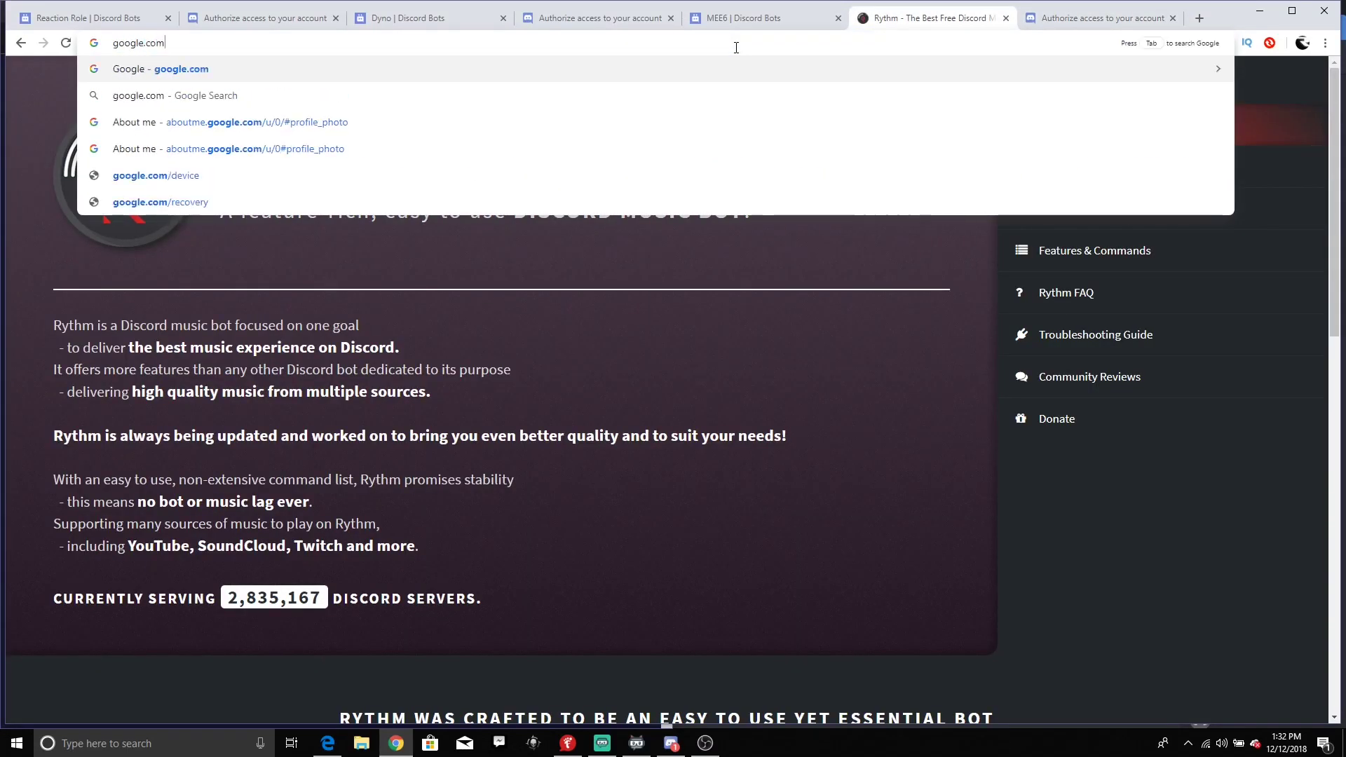
pyautogui.press('Return')
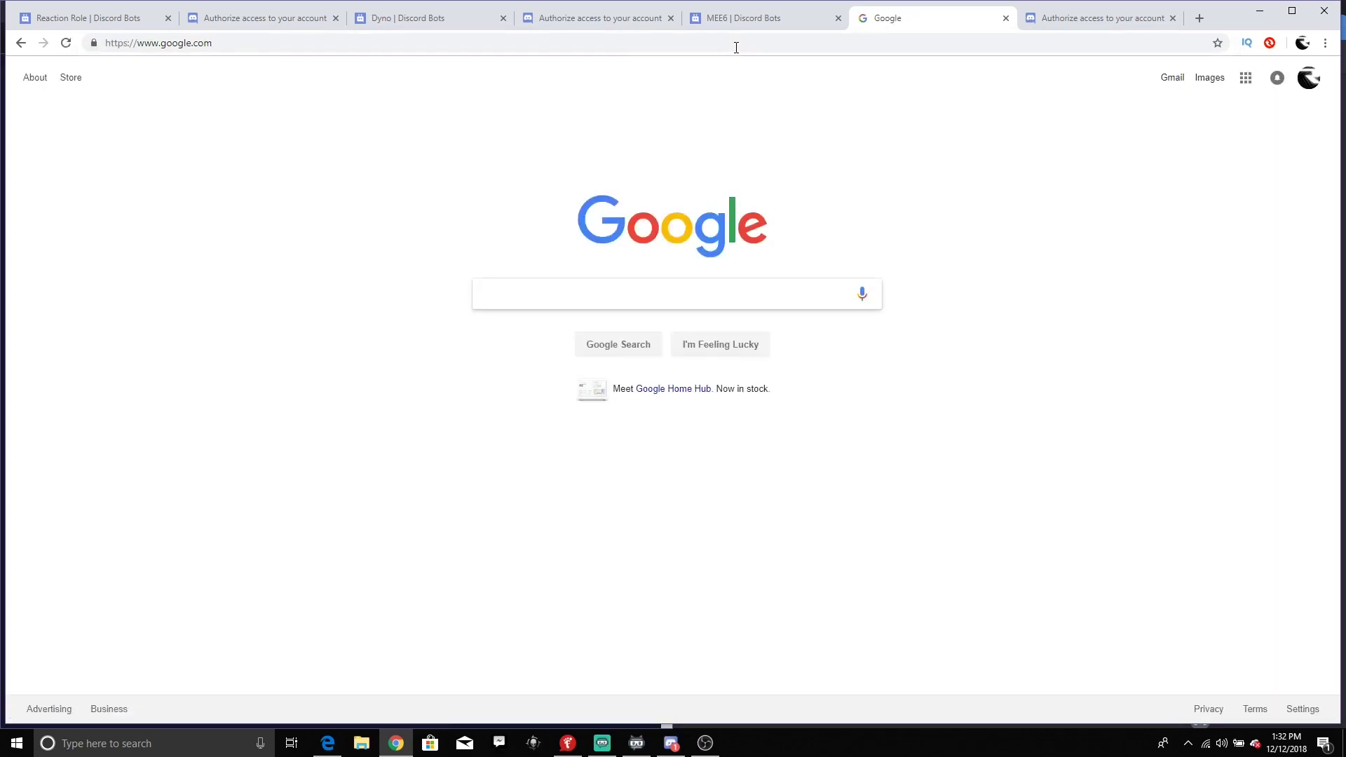
pyautogui.write('dank meem')
pyautogui.press('BackSpace')
pyautogui.press('BackSpace')
pyautogui.write('mer command')
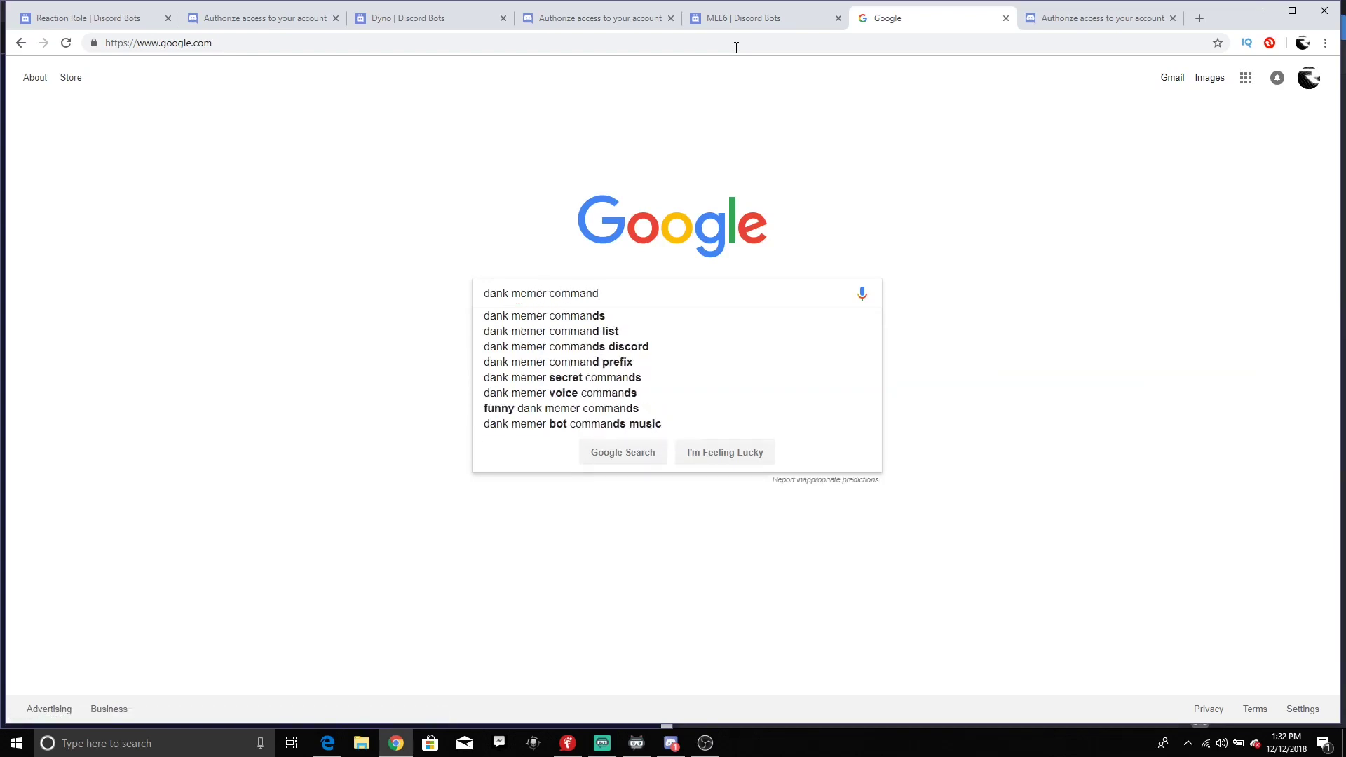
pyautogui.write('s')
pyautogui.press('Return')
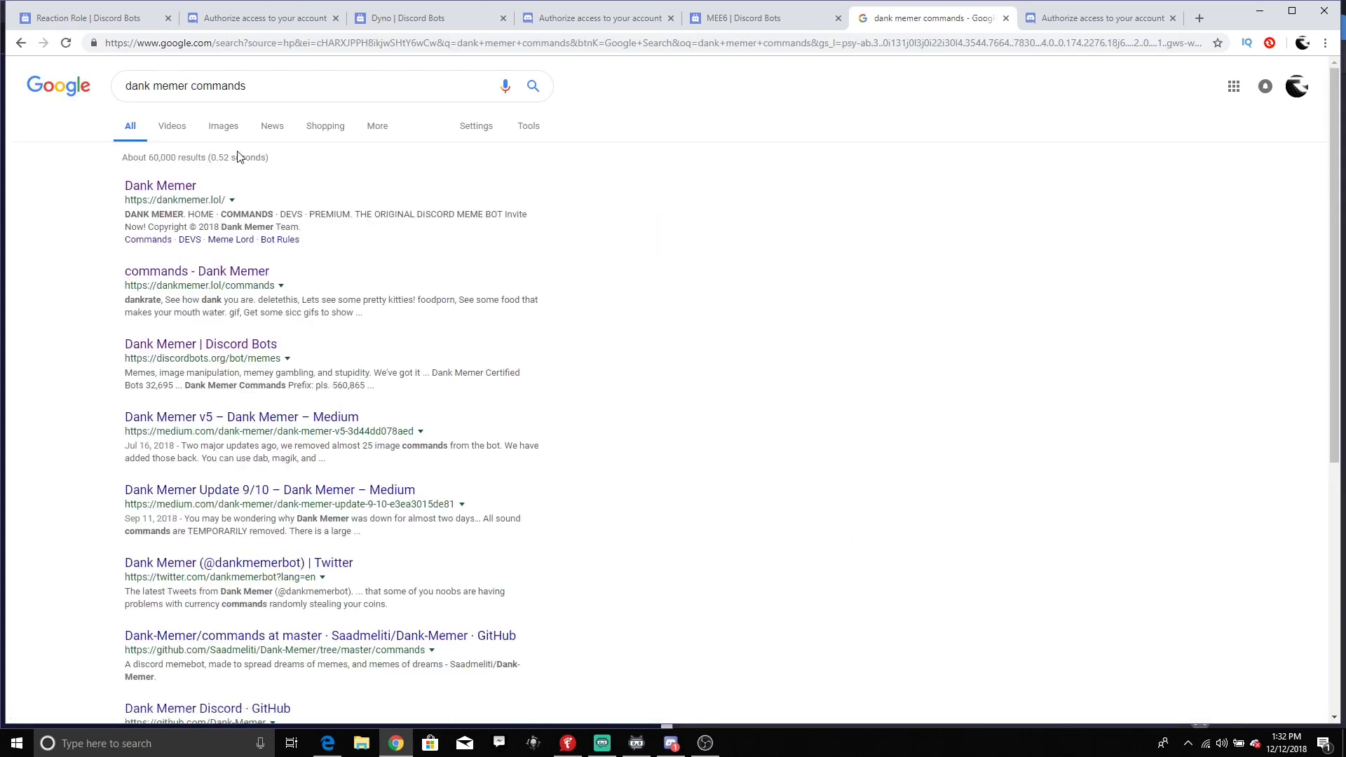
# Open the Dank Memer commands page and review the Currency and aww Animals entries
pyautogui.click(161, 275)
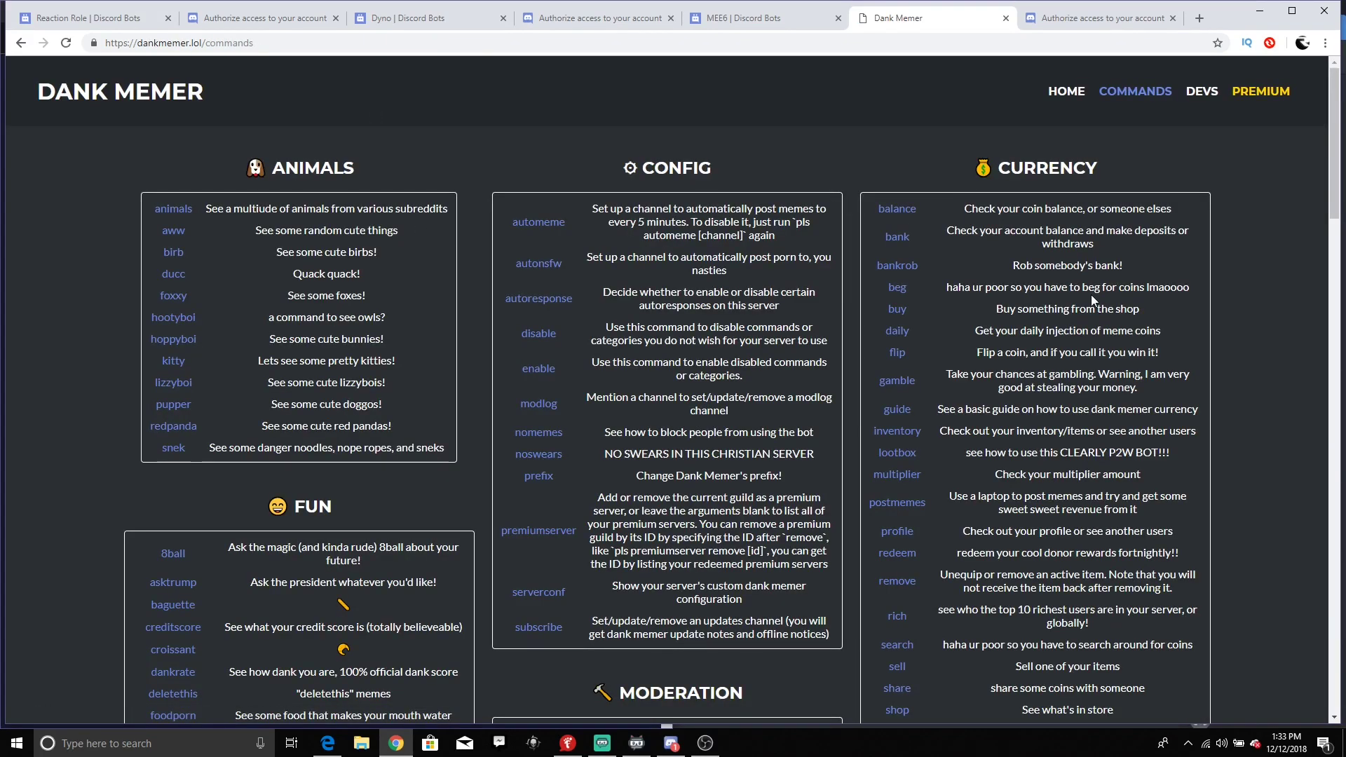
pyautogui.moveTo(996, 224); pyautogui.dragTo(1110, 445)
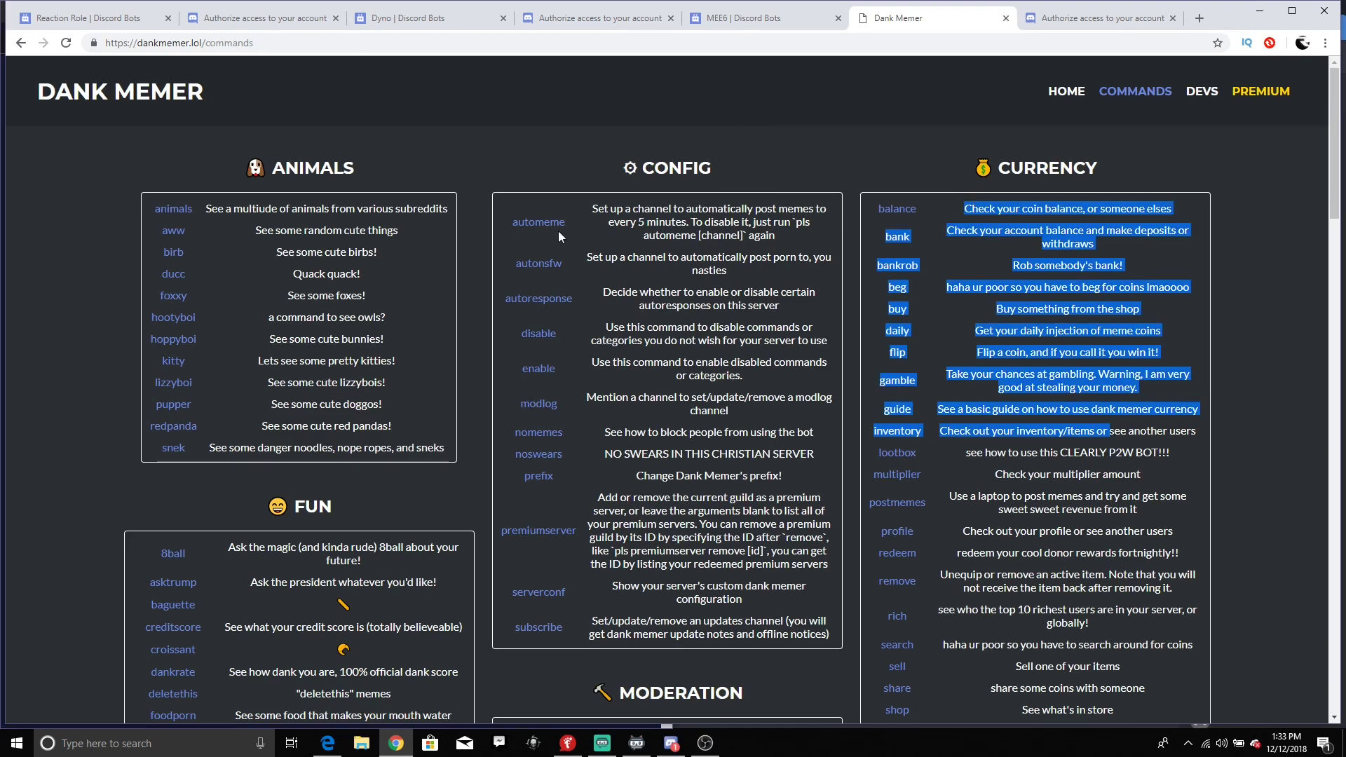
pyautogui.doubleClick(172, 231)
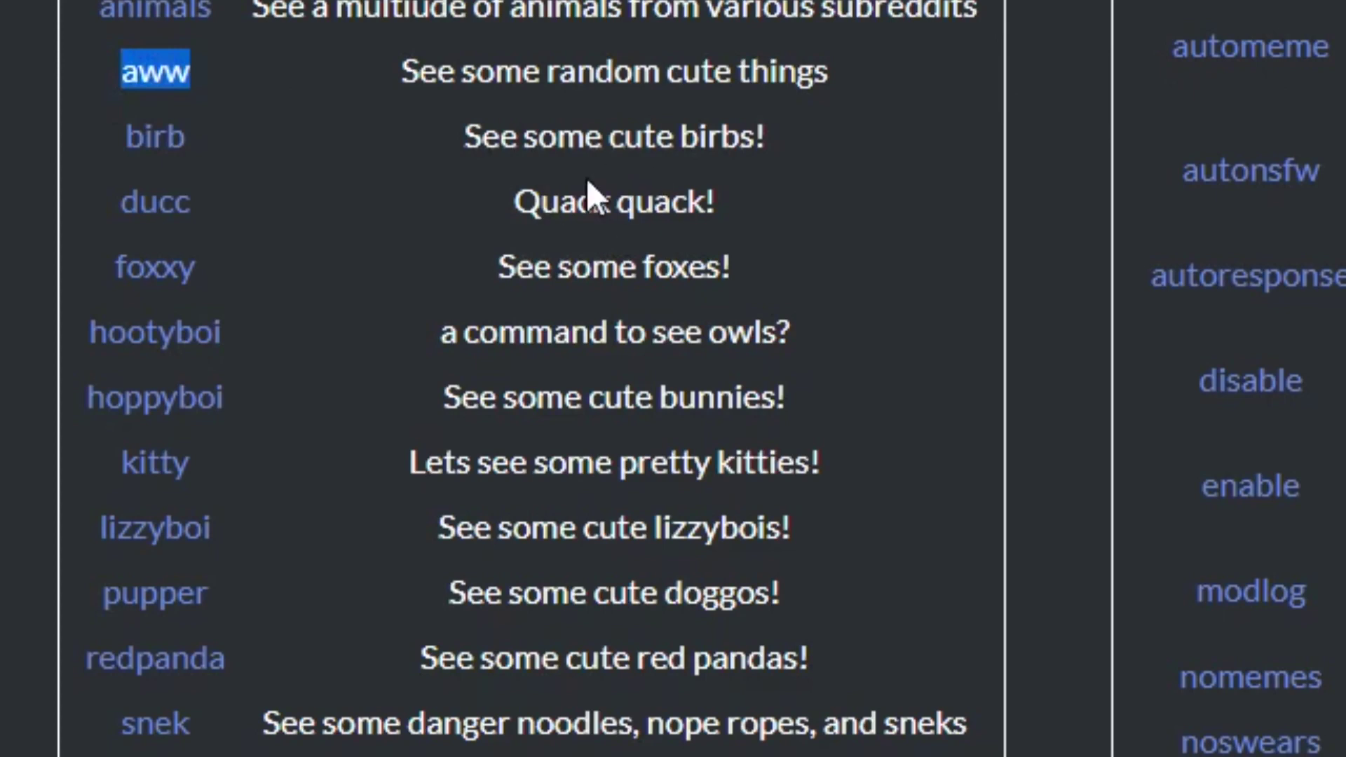
pyautogui.moveTo(420, 77); pyautogui.dragTo(831, 77)
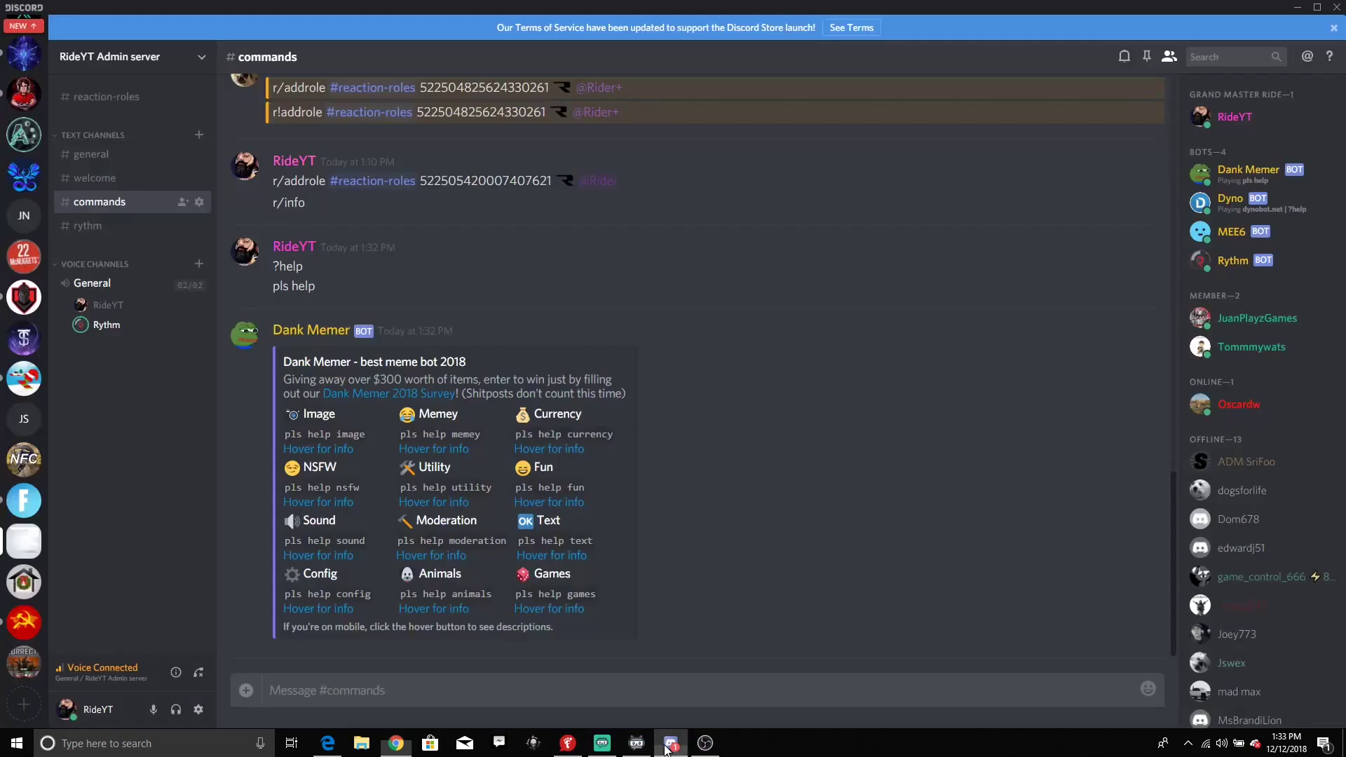
pyautogui.click(671, 743)
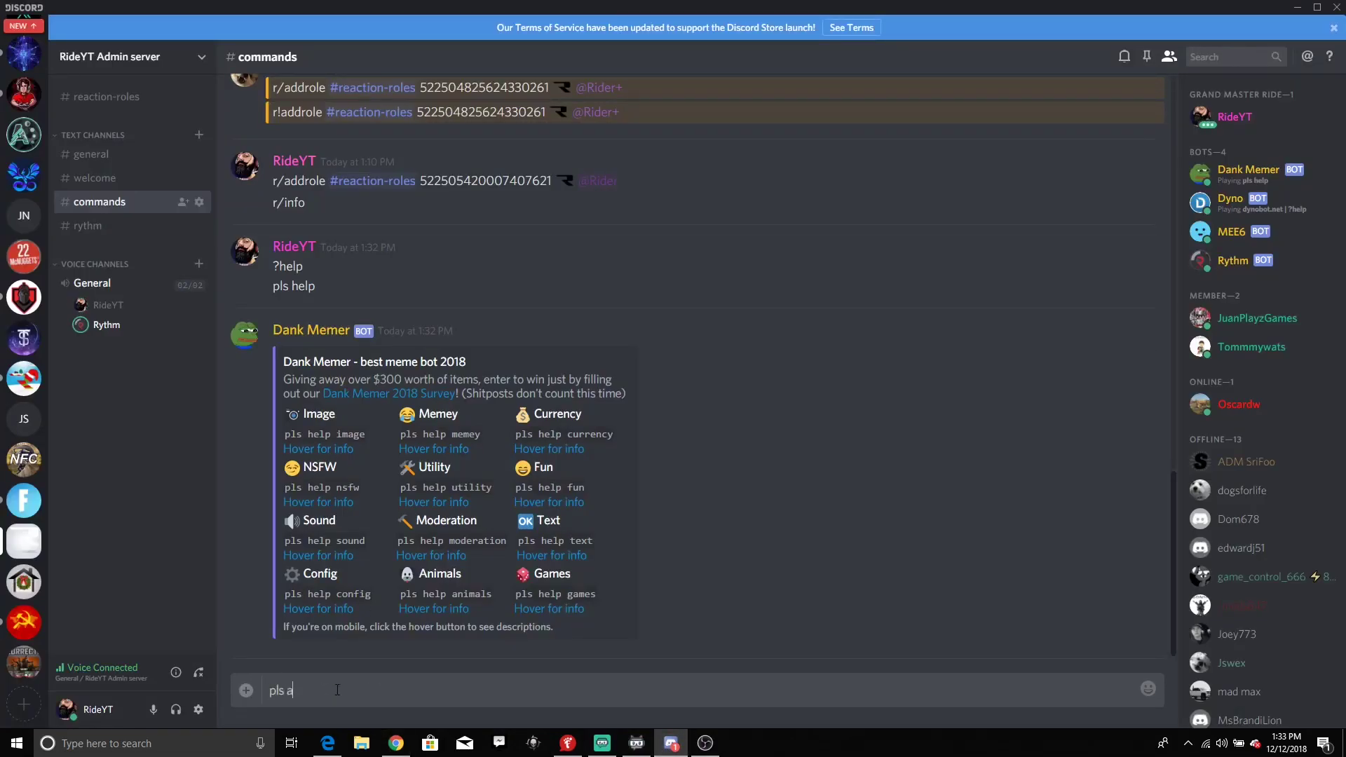
# Send 'pls aww' in #commands and scroll back up through earlier messages
pyautogui.write('pls aww')
pyautogui.press('Return')
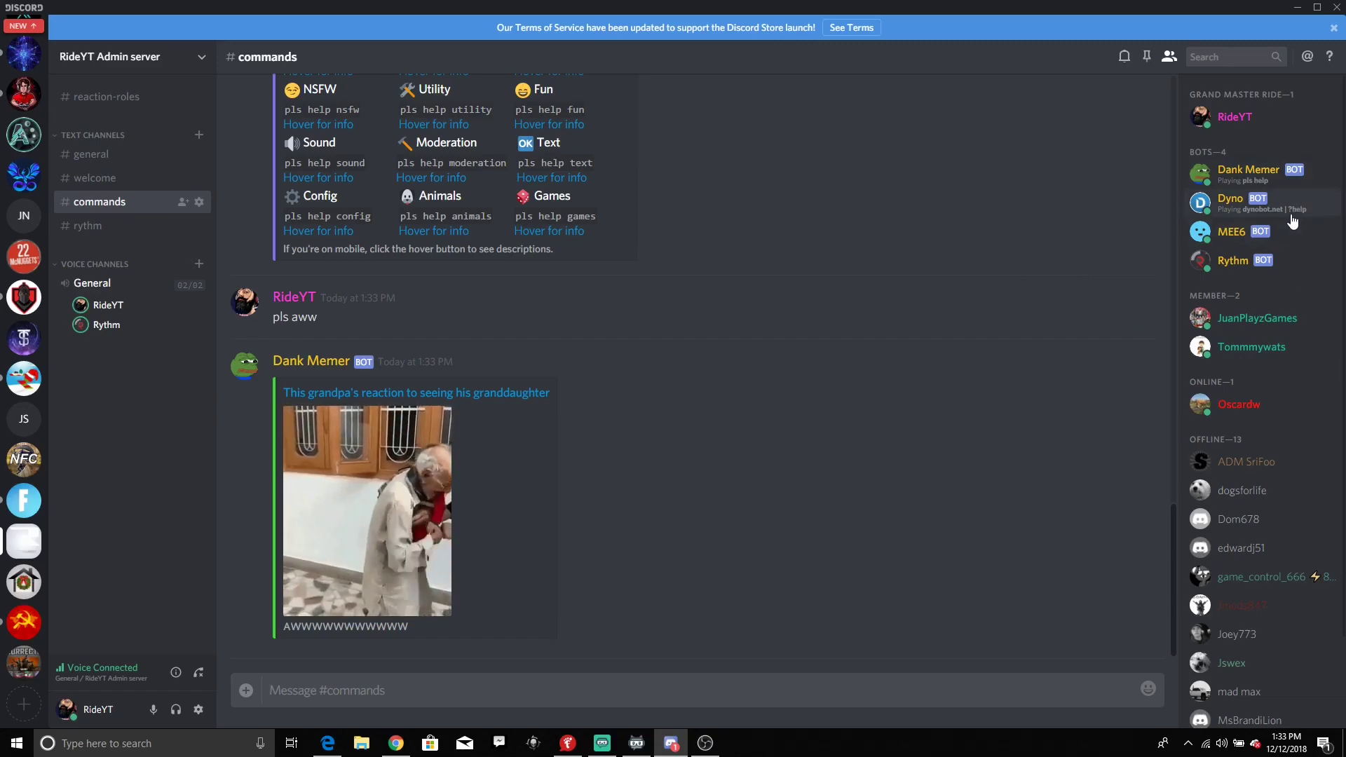
pyautogui.scroll(6, 655, 272)
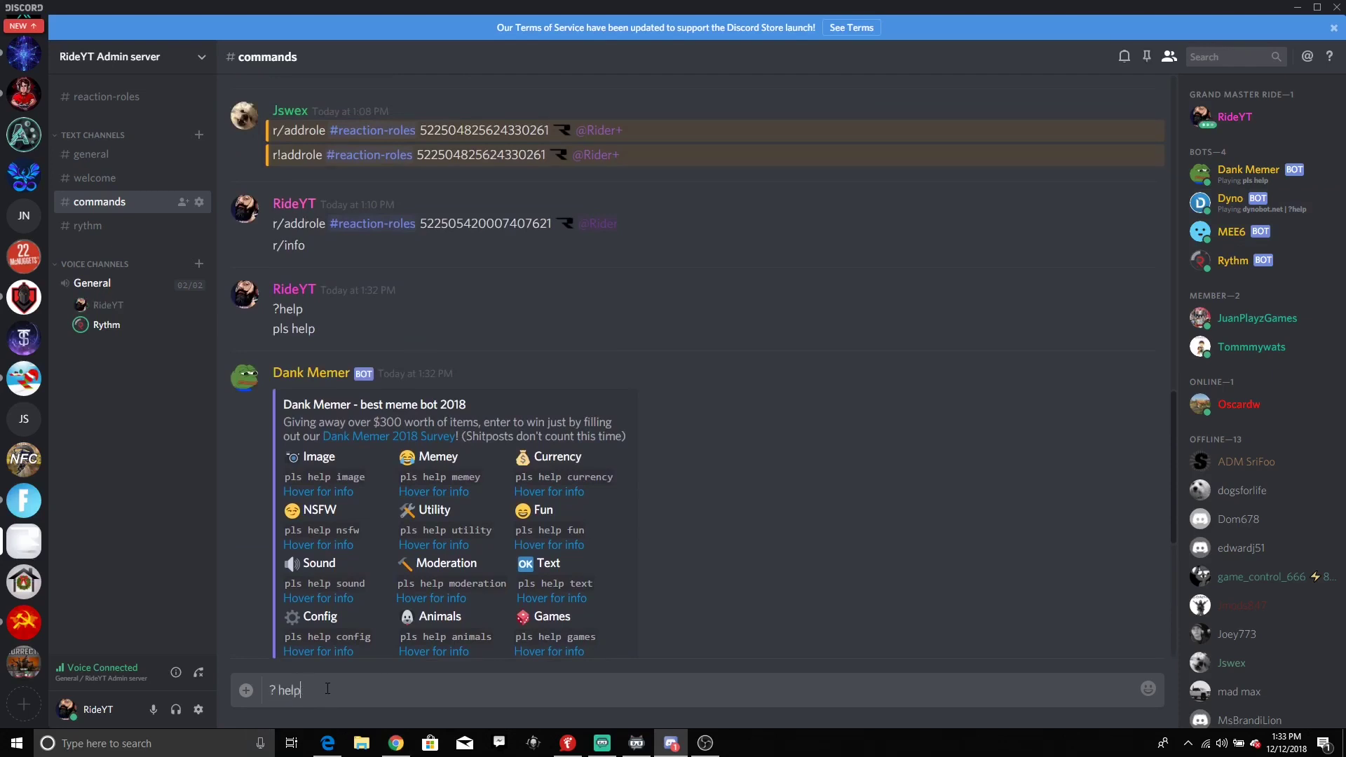
# Send '? help', '?help' and '?Help' to Dyno in #commands
pyautogui.press('Return')
pyautogui.write('?help')
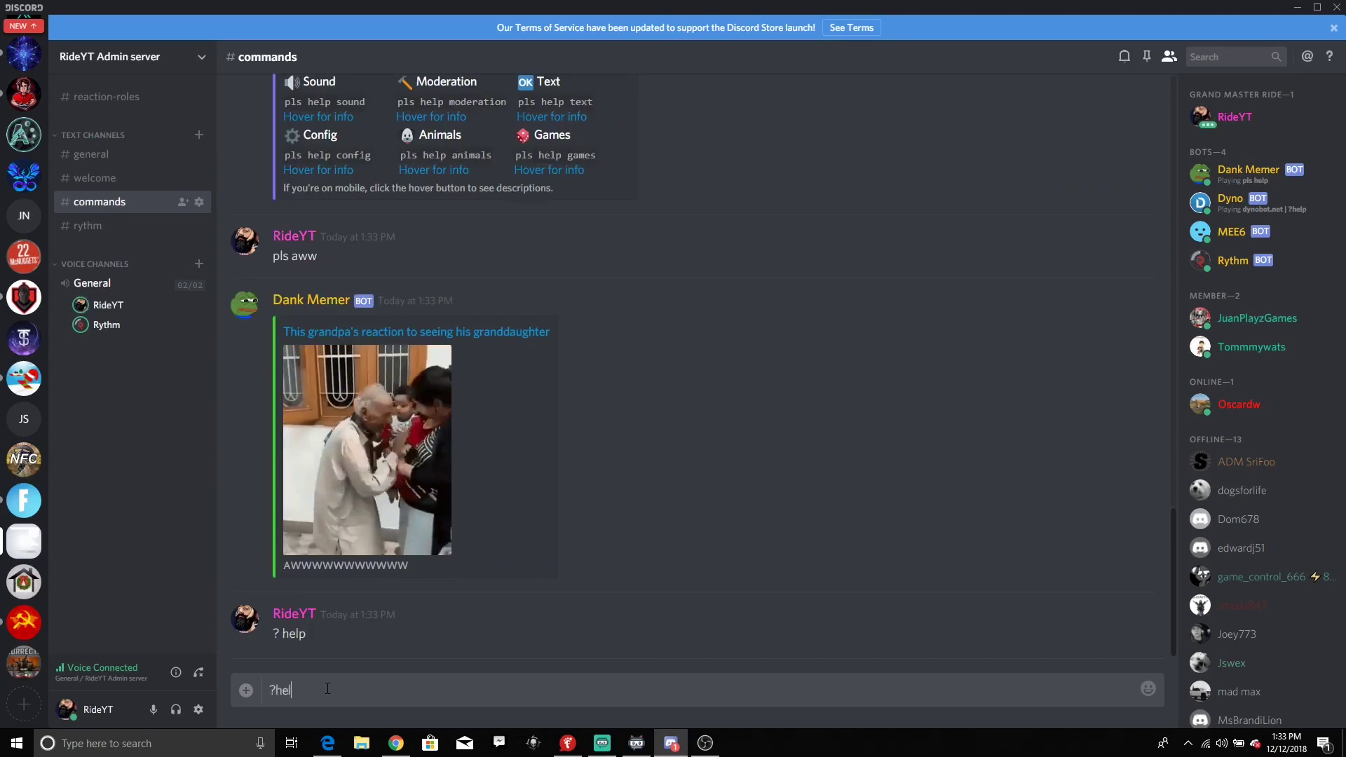
pyautogui.press('Return')
pyautogui.write('?')
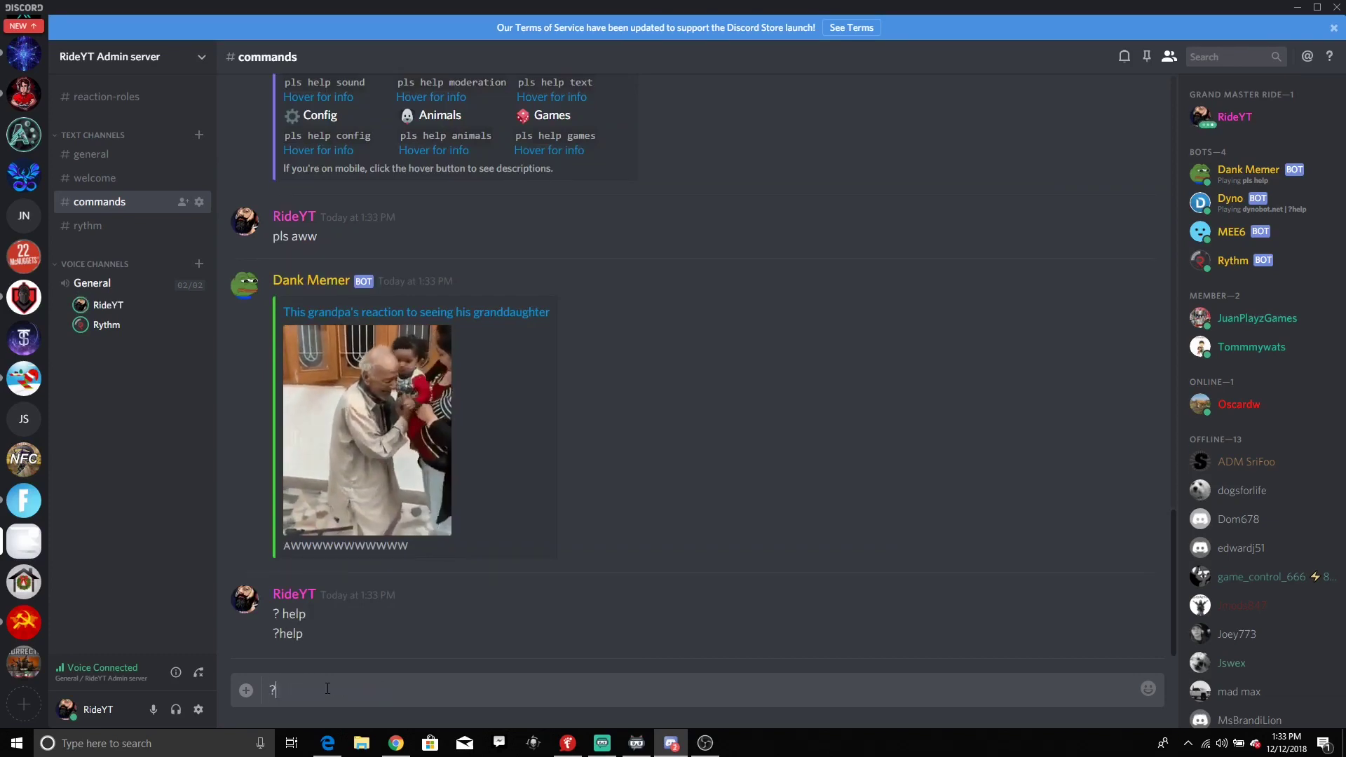
pyautogui.write('Help')
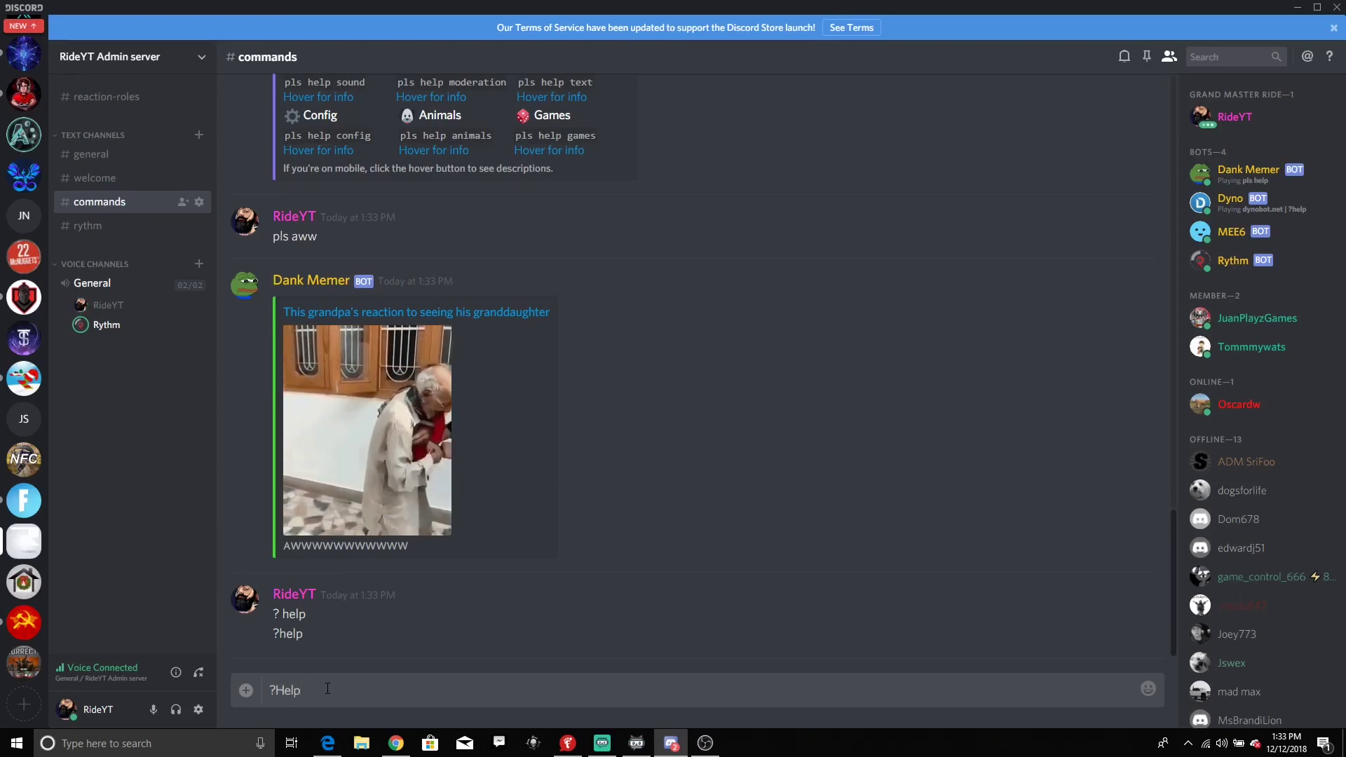
pyautogui.press('Return')
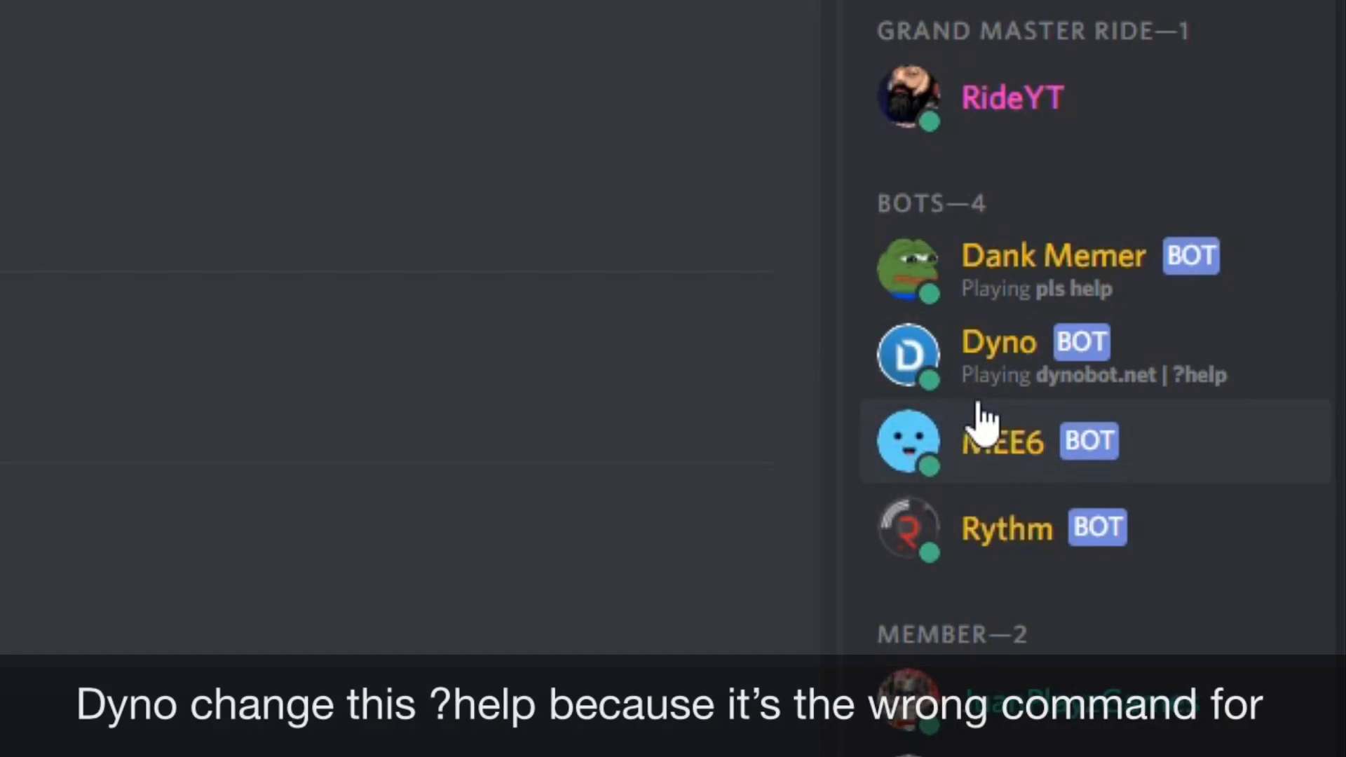
pyautogui.moveTo(745, 402)
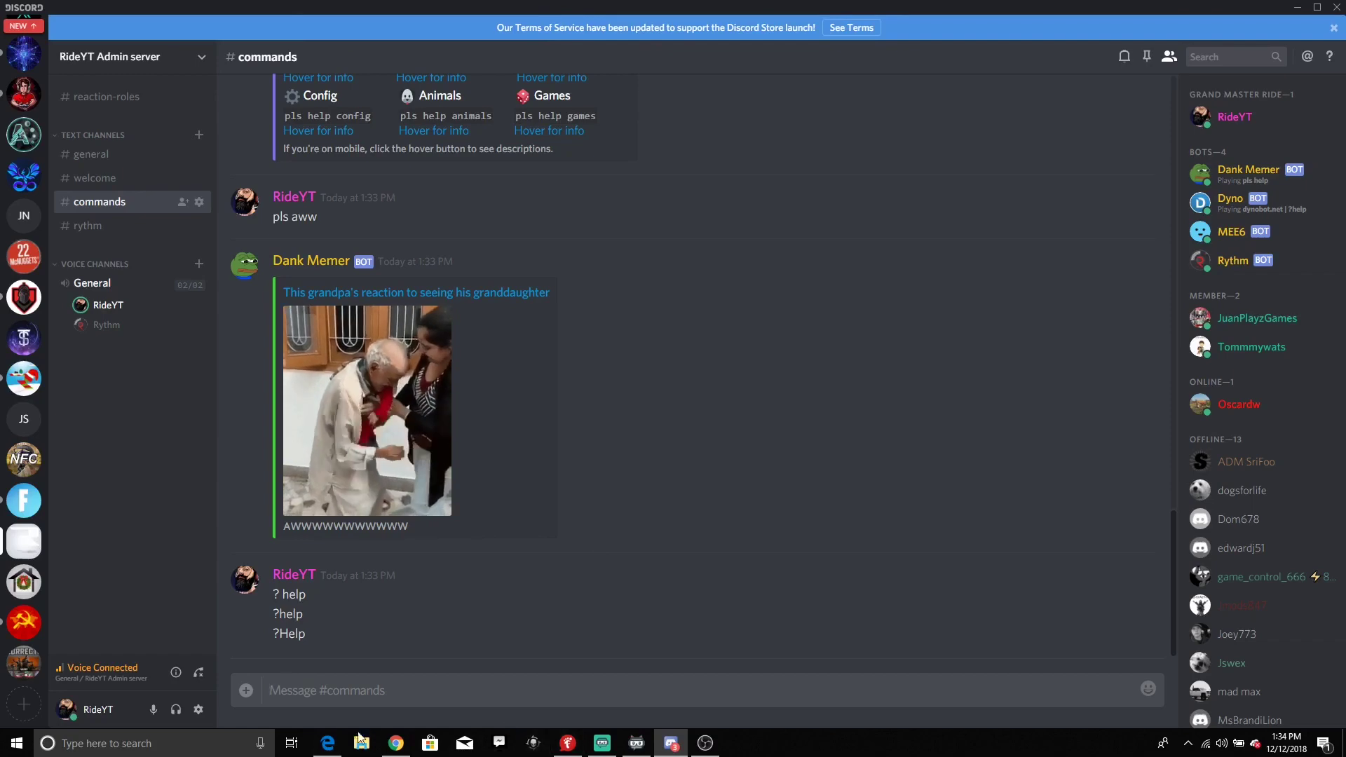
pyautogui.click(396, 743)
# Review the Dyno, Reaction Role, Dank Memer commands and Rythm authorization tabs in Chrome
pyautogui.click(448, 21)
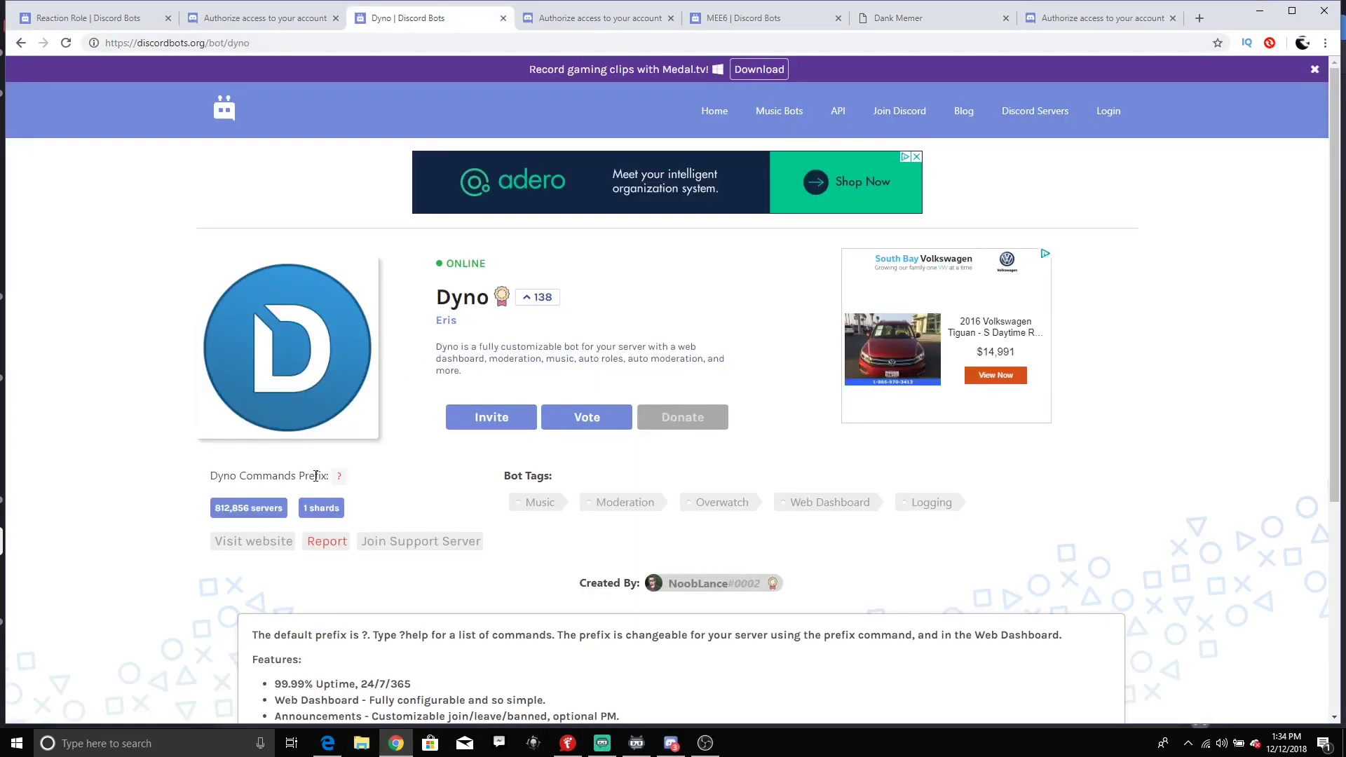
pyautogui.click(231, 11)
pyautogui.click(84, 18)
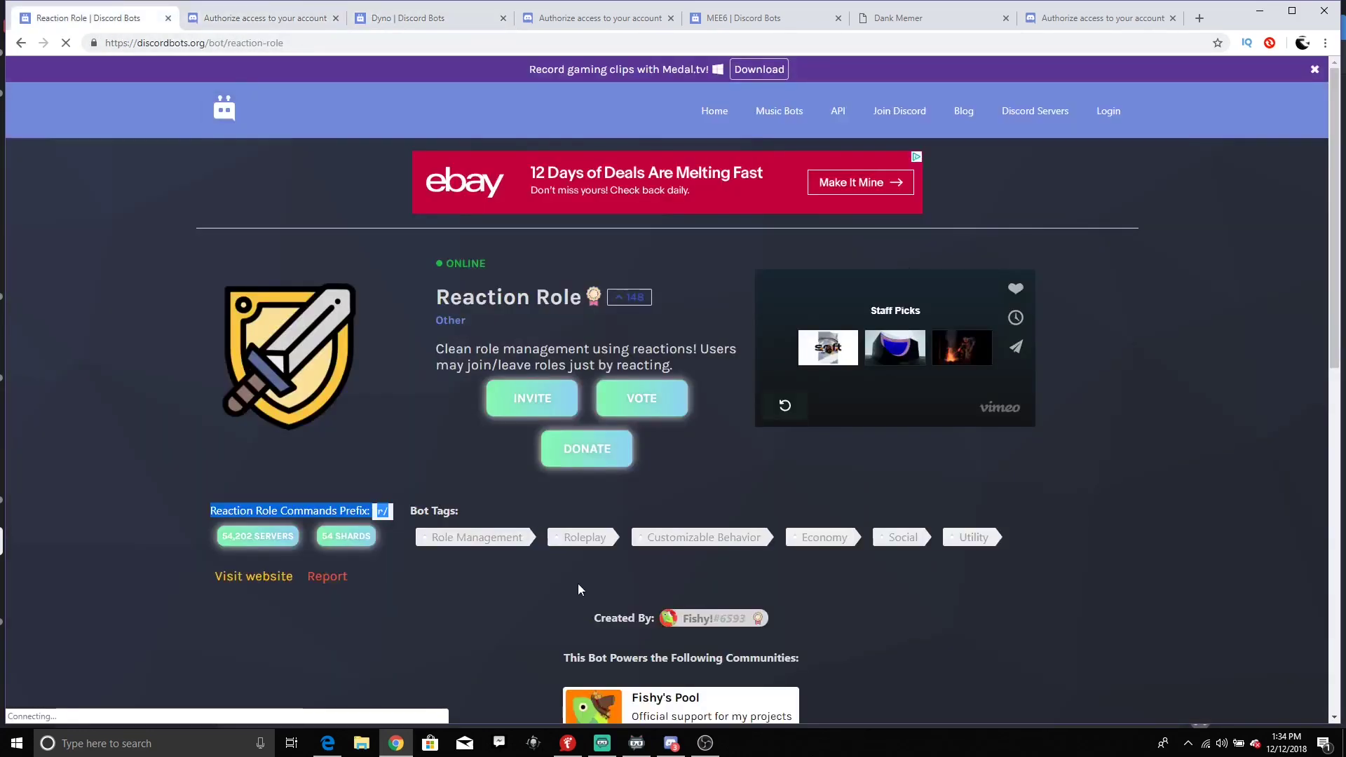
pyautogui.click(385, 511)
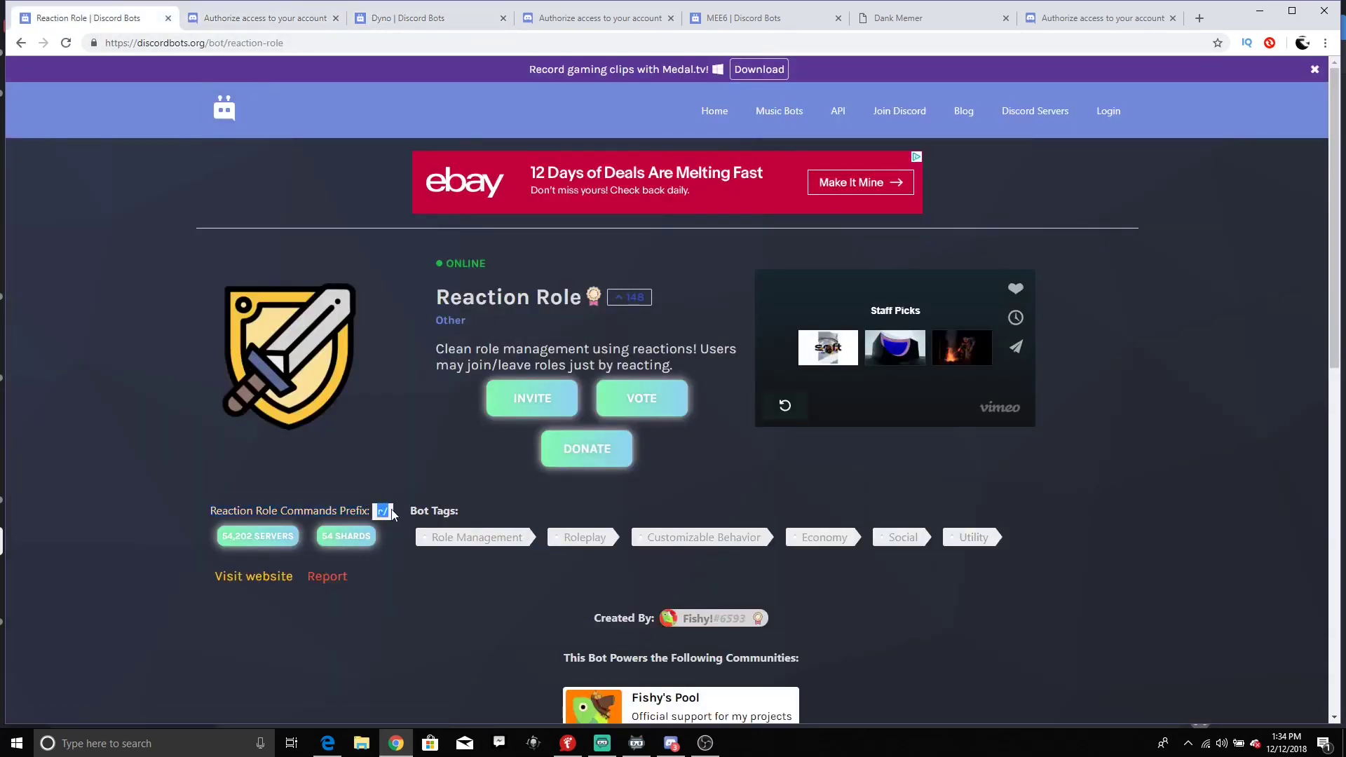
pyautogui.click(900, 19)
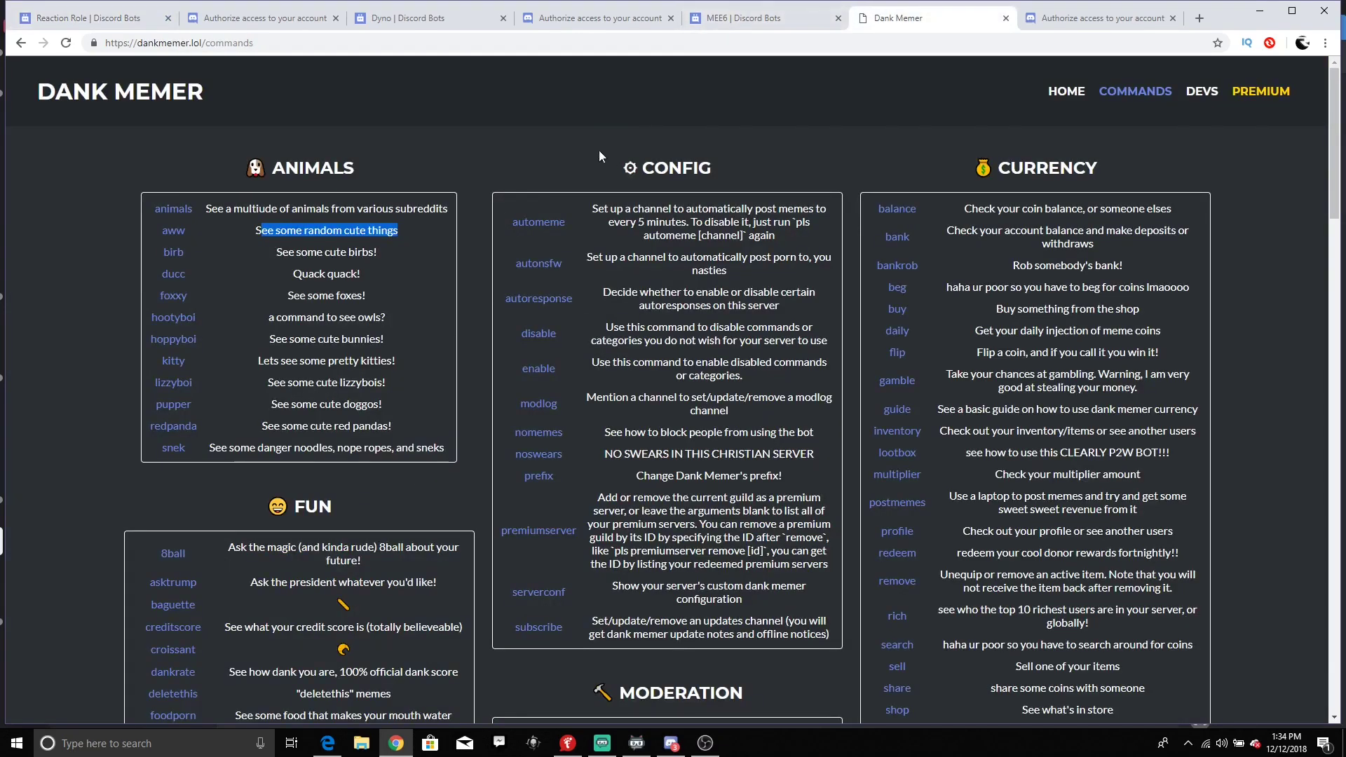
pyautogui.click(1072, 13)
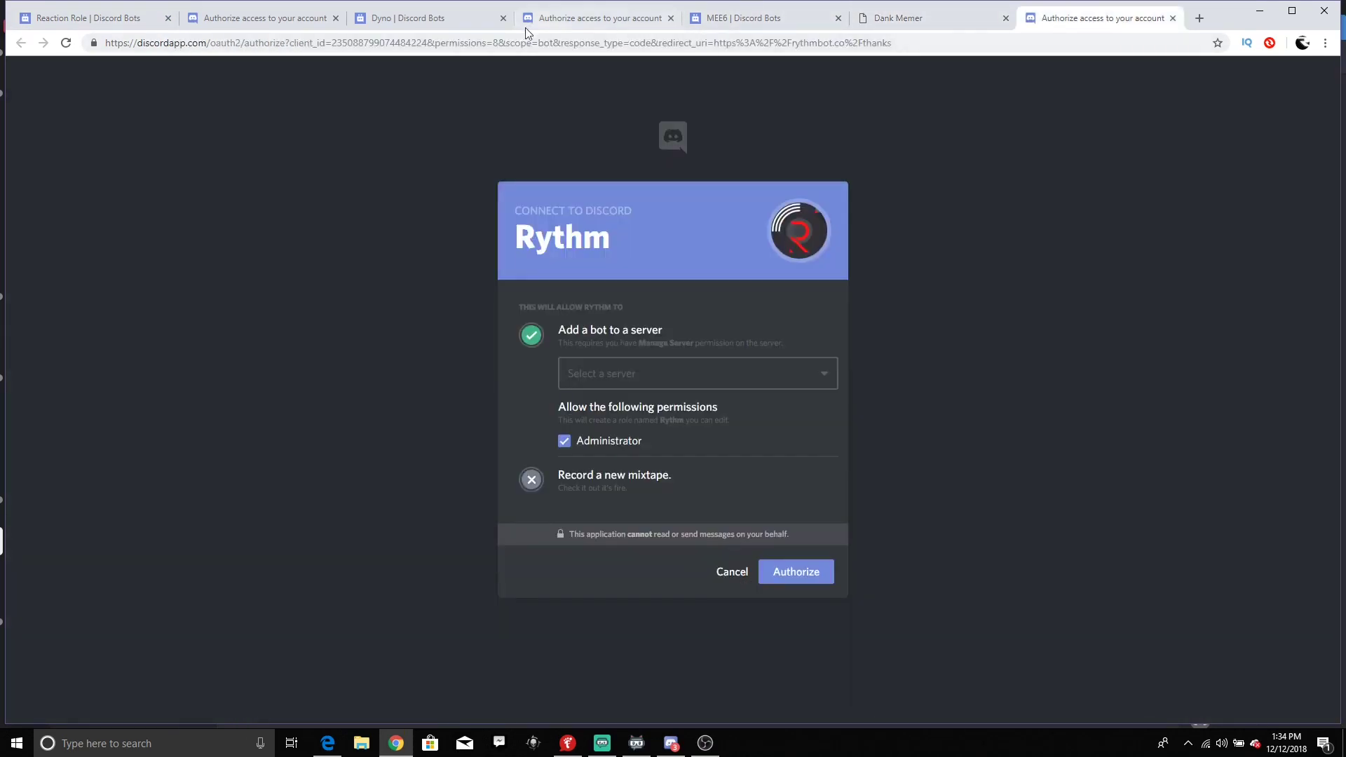
pyautogui.click(671, 743)
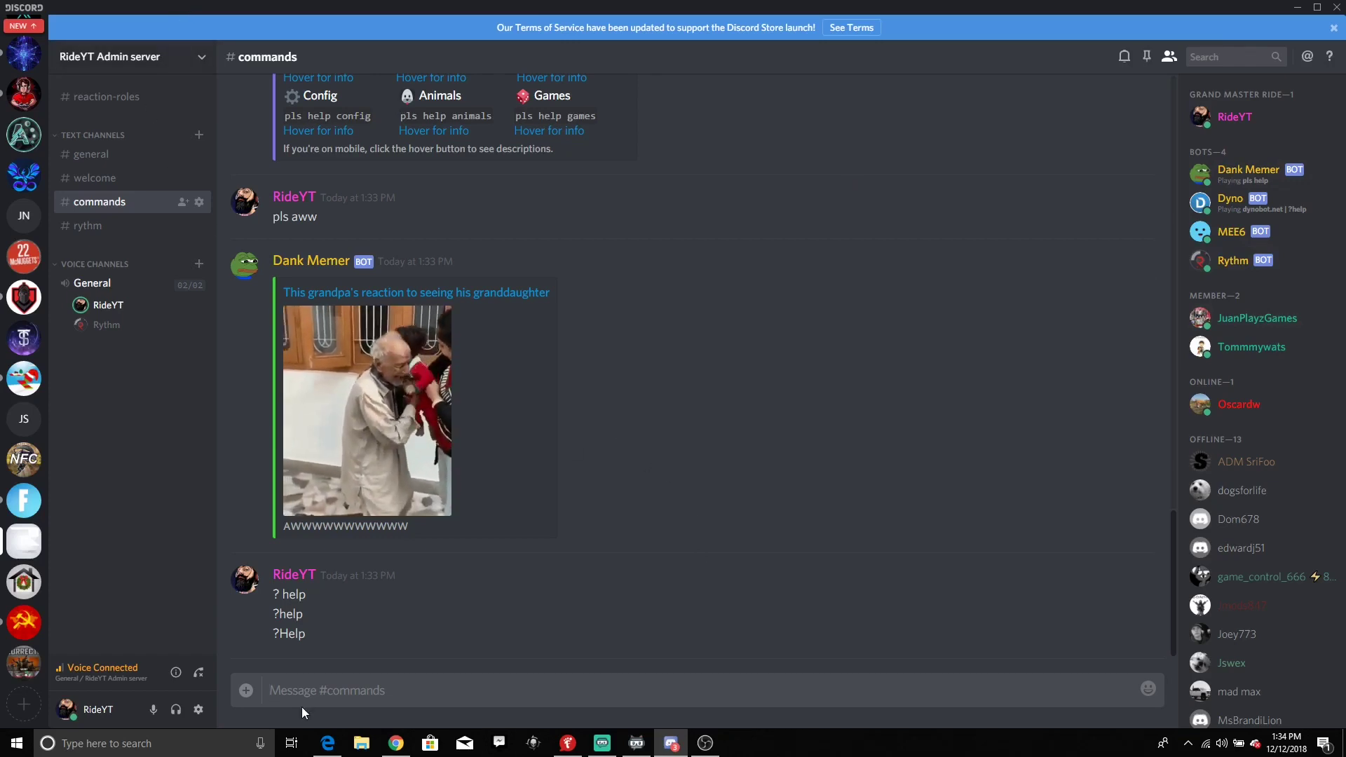
# Send ?commands and then ?info in #commands, deleting a stray '/' in between
pyautogui.write('?commands')
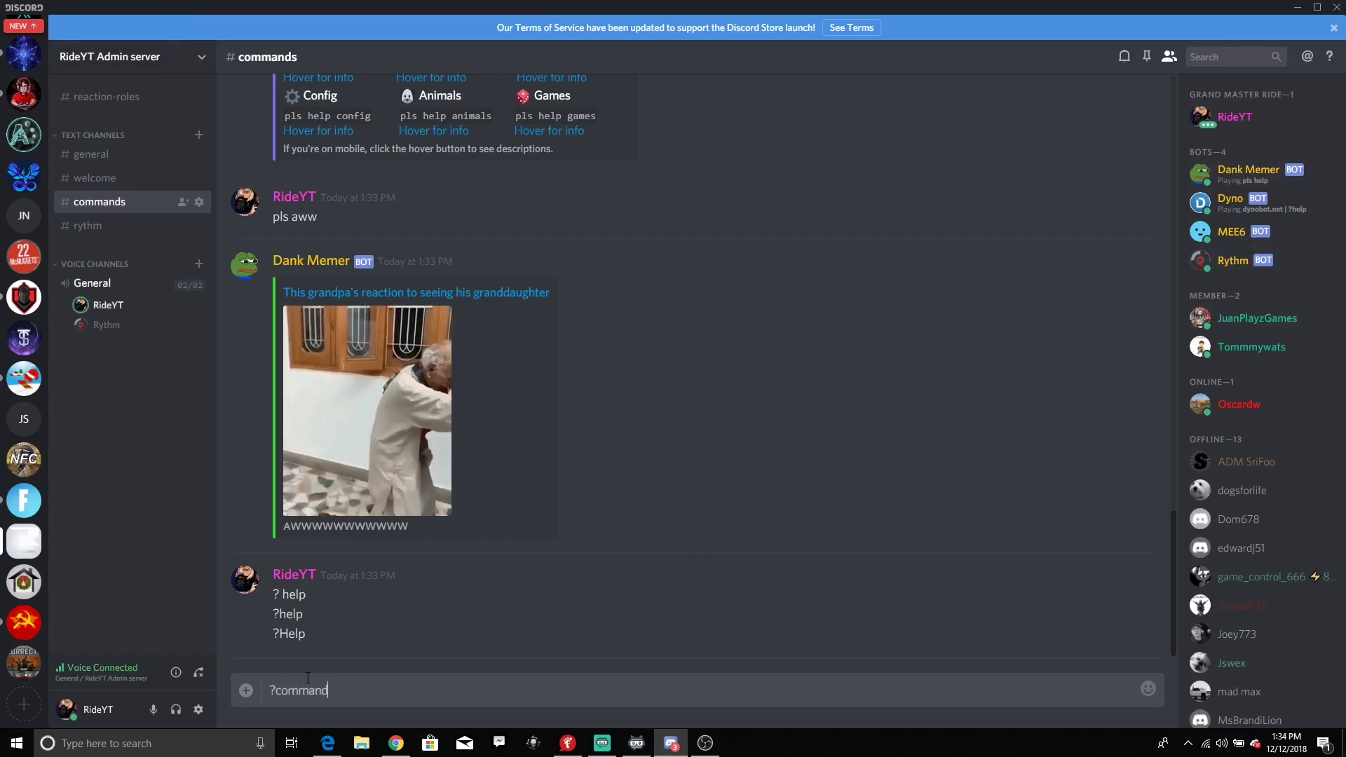
pyautogui.press('Return')
pyautogui.write('/')
pyautogui.press('BackSpace')
pyautogui.write('?')
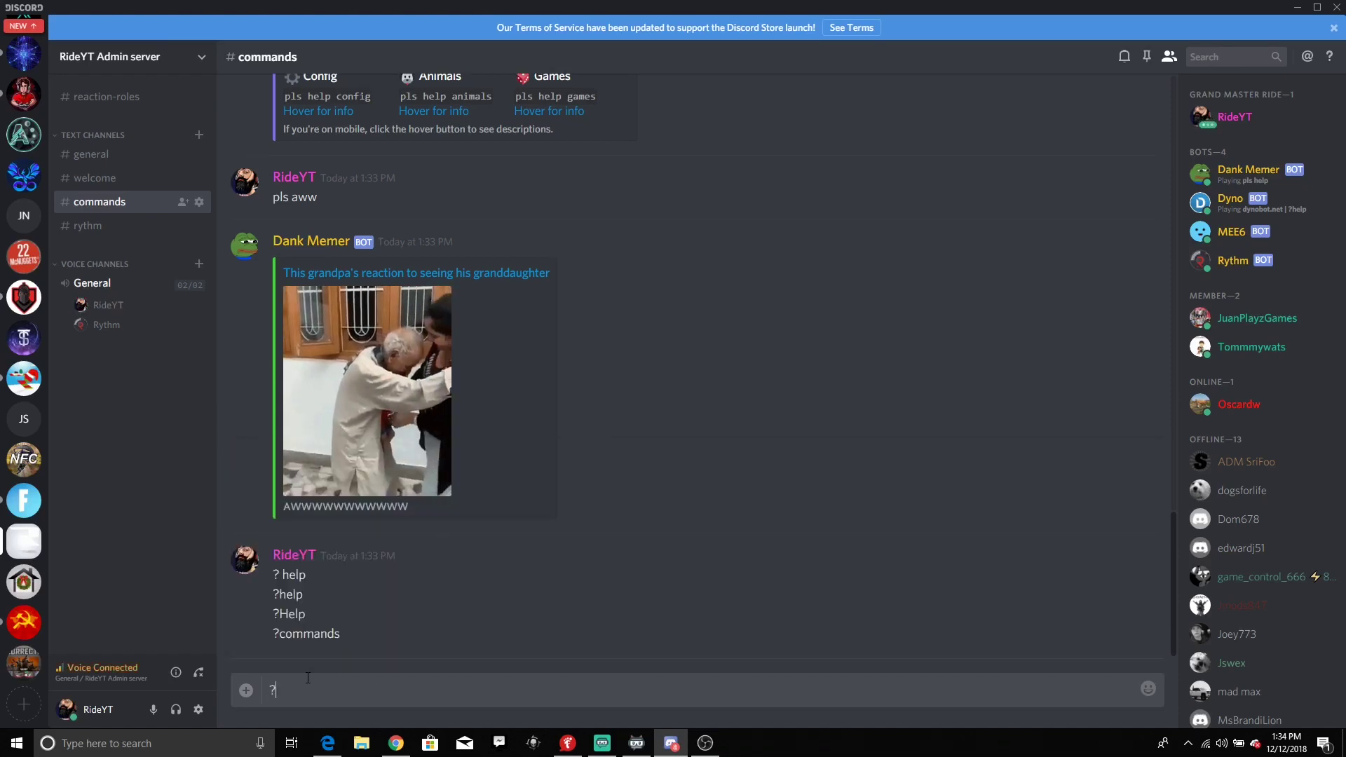
pyautogui.write('info')
pyautogui.press('Return')
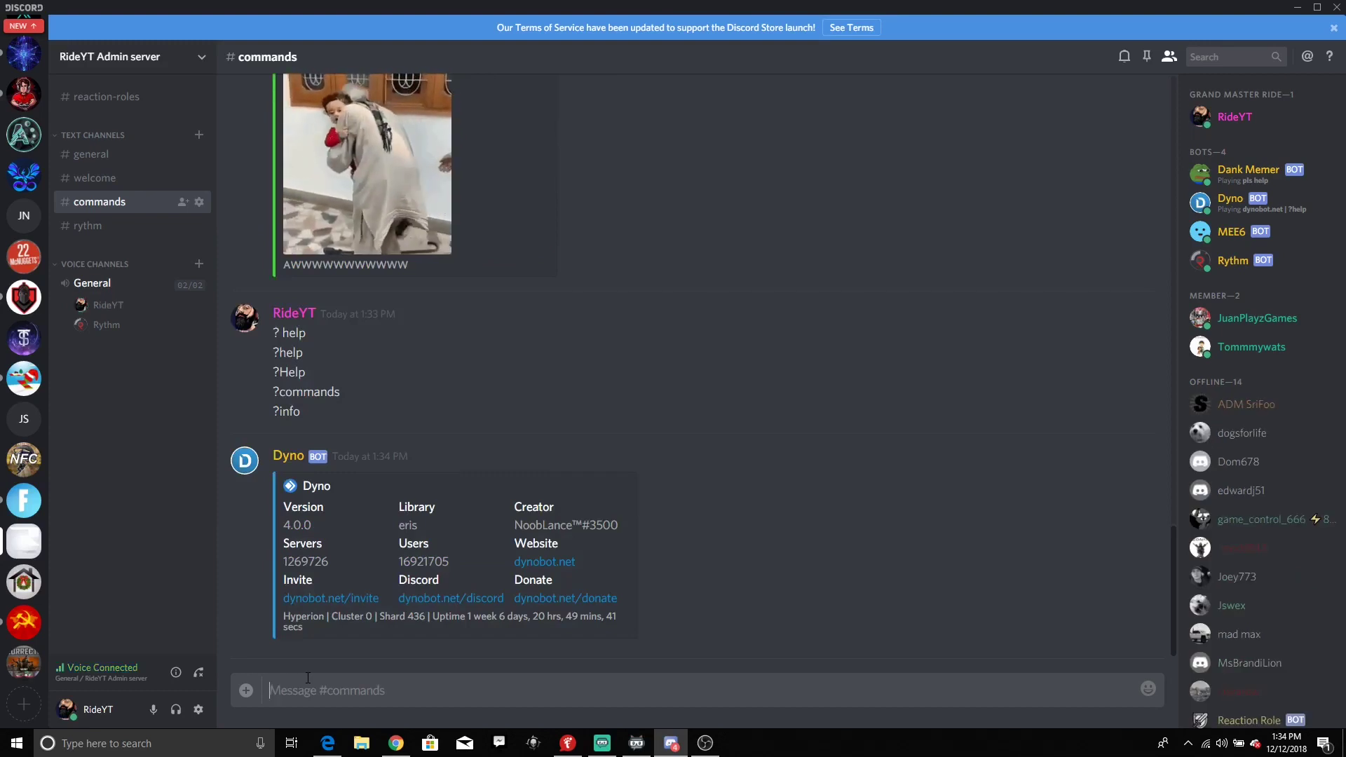
pyautogui.moveTo(270, 415); pyautogui.dragTo(273, 375)
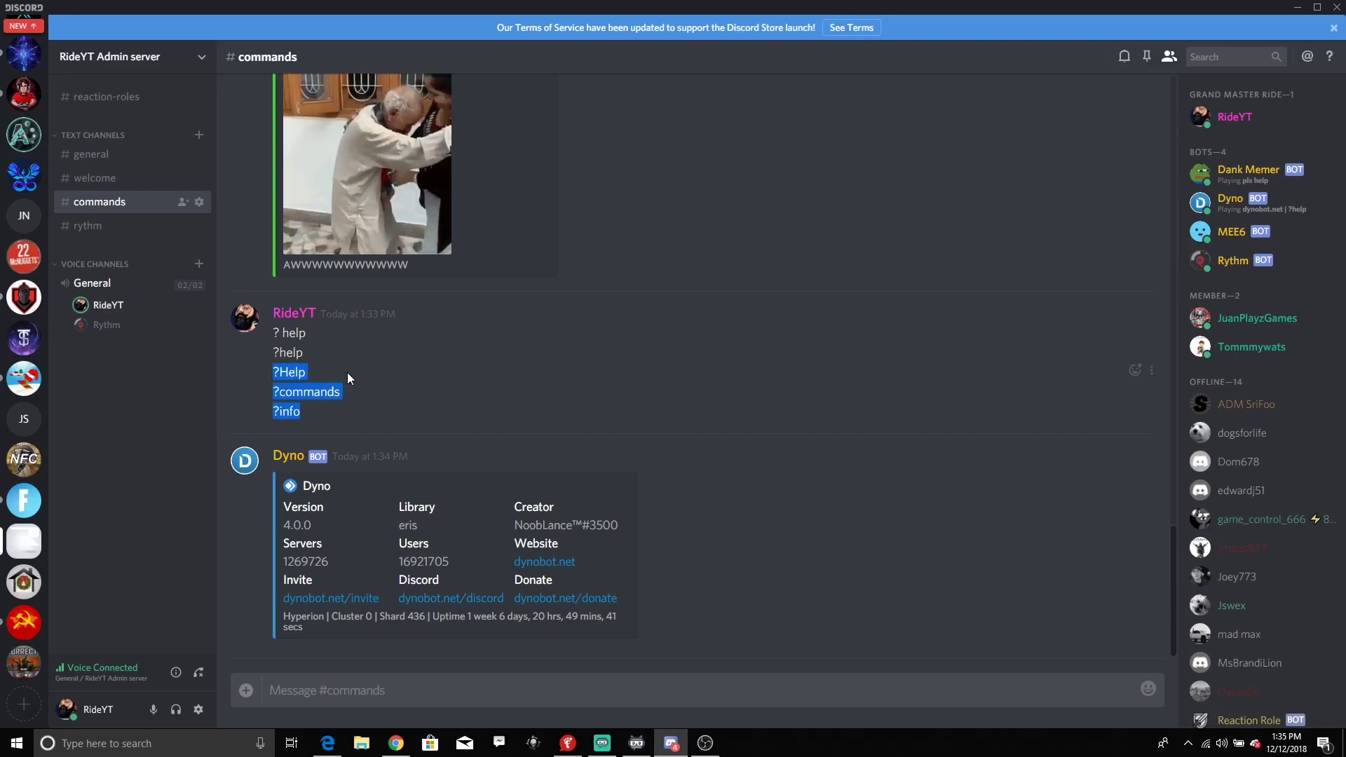
pyautogui.click(445, 392)
pyautogui.scroll(5, 596, 351)
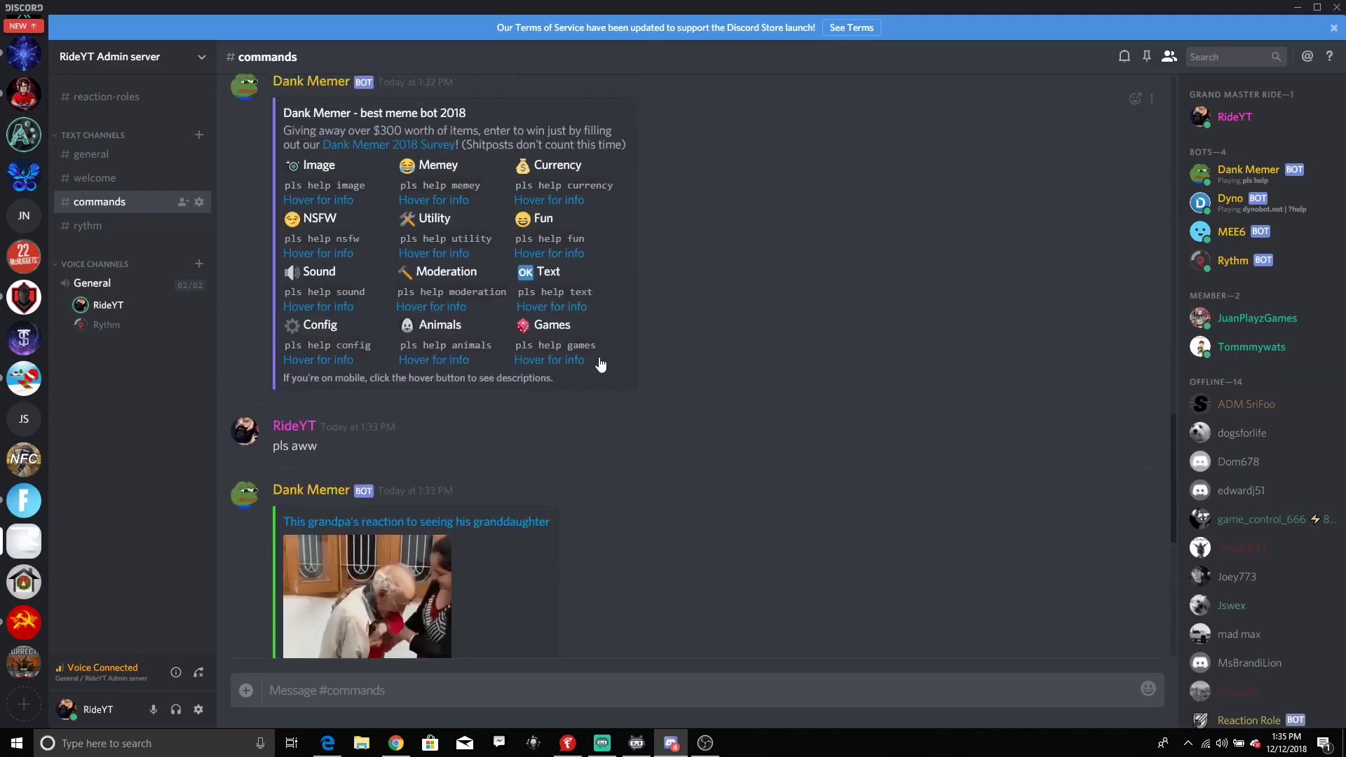
pyautogui.scroll(-5, 744, 407)
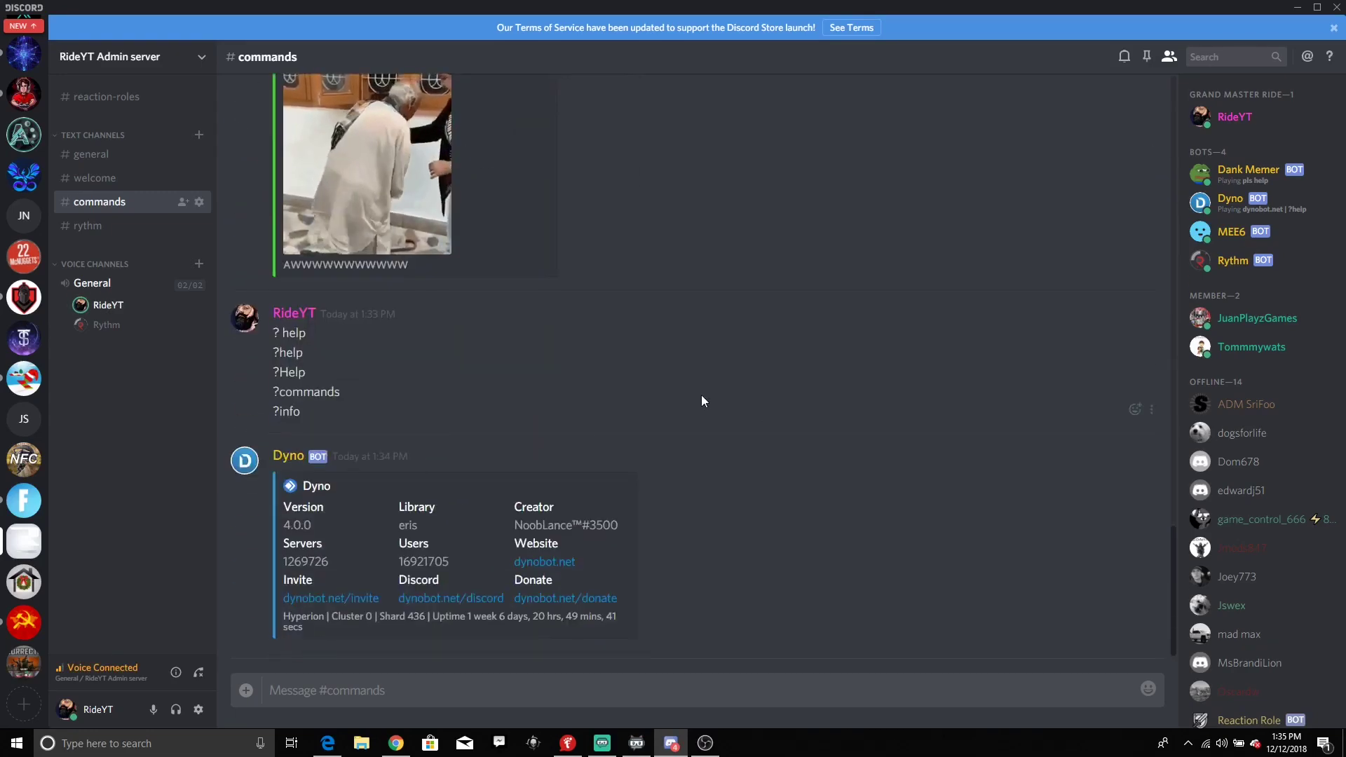
pyautogui.doubleClick(273, 391)
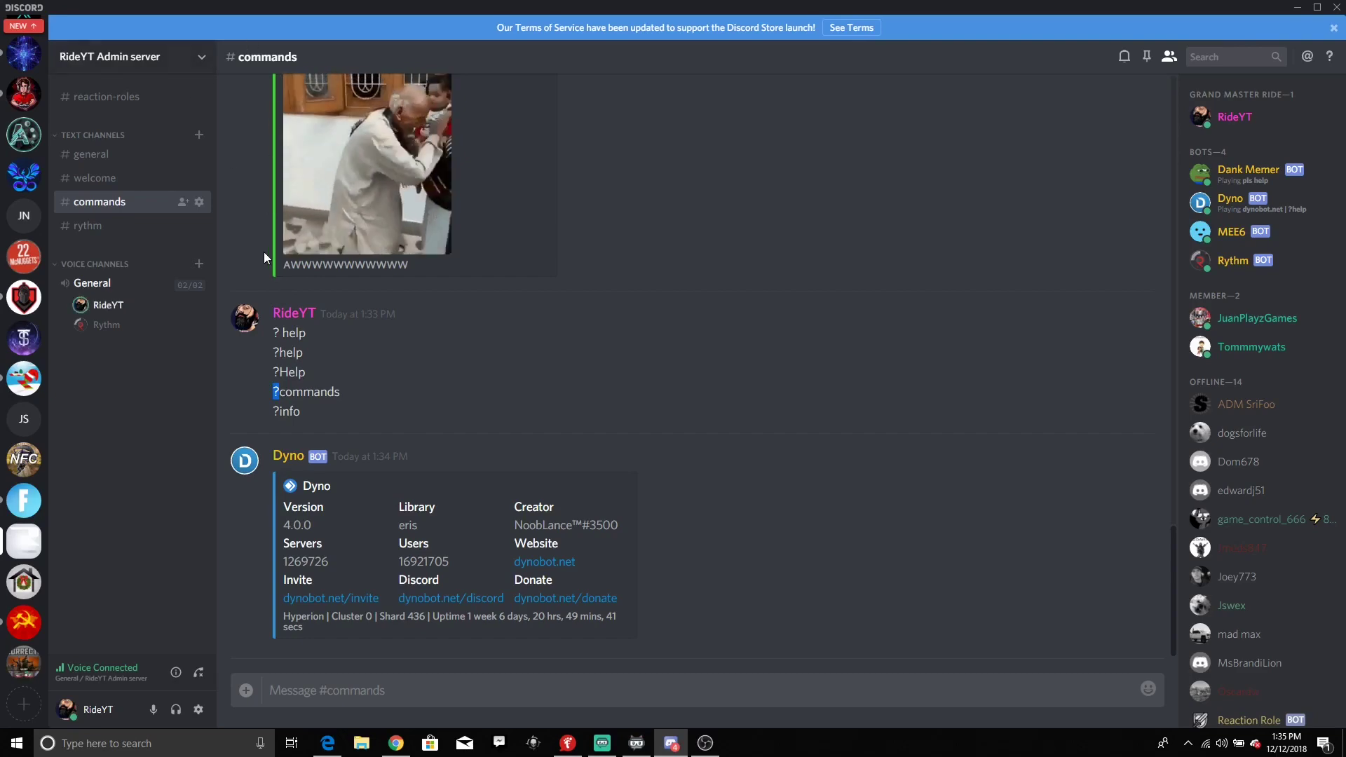
pyautogui.scroll(10, 670, 292)
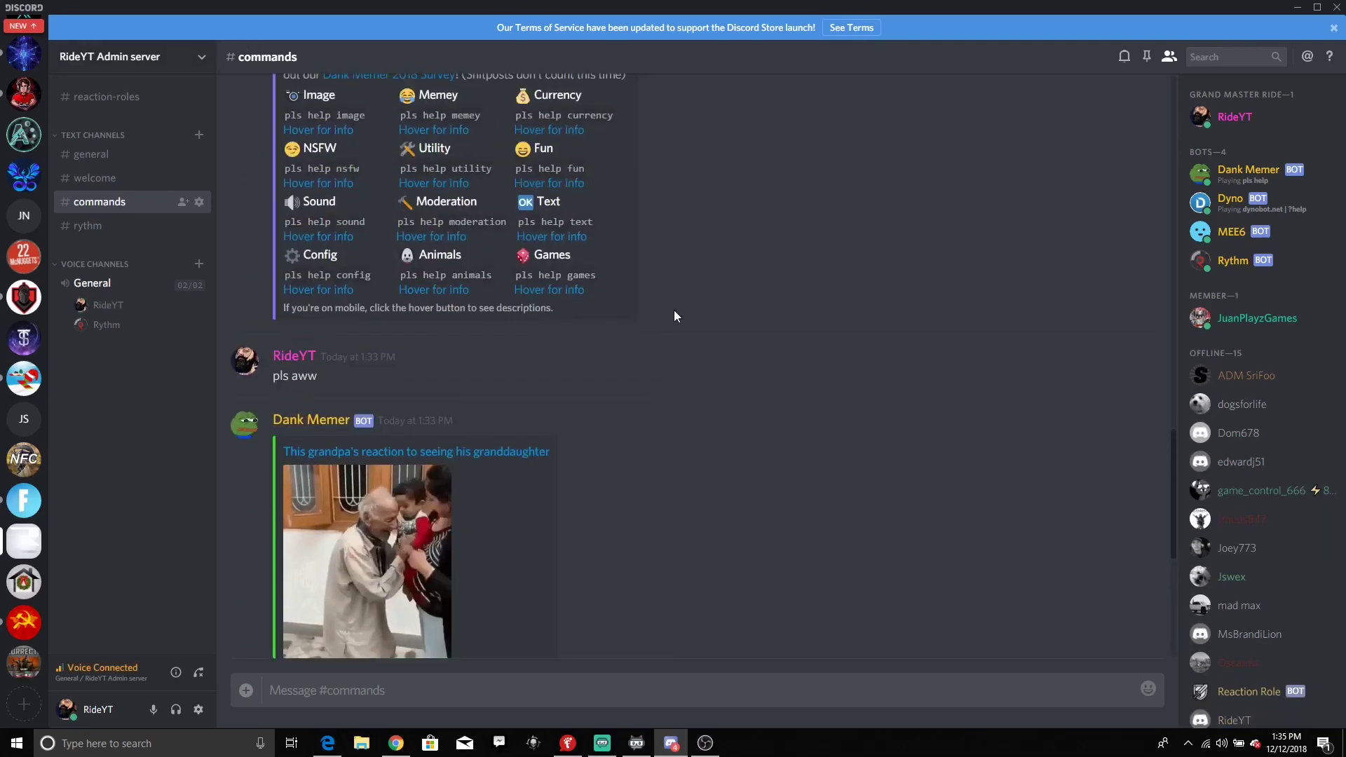